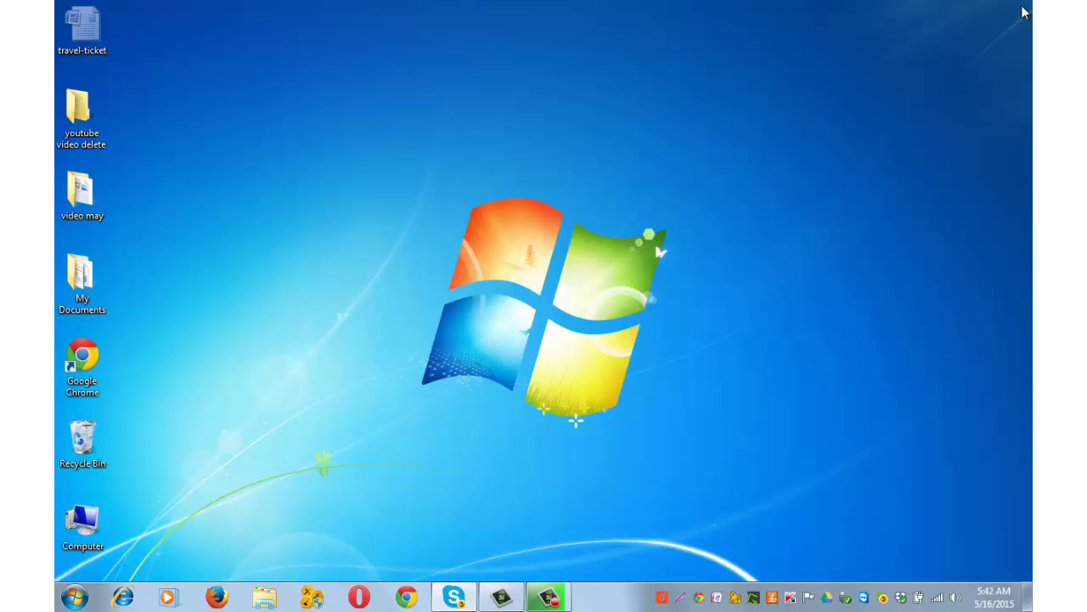
Step: Open Folder and search options from the Organize menu of a new Computer window
key(super+e)
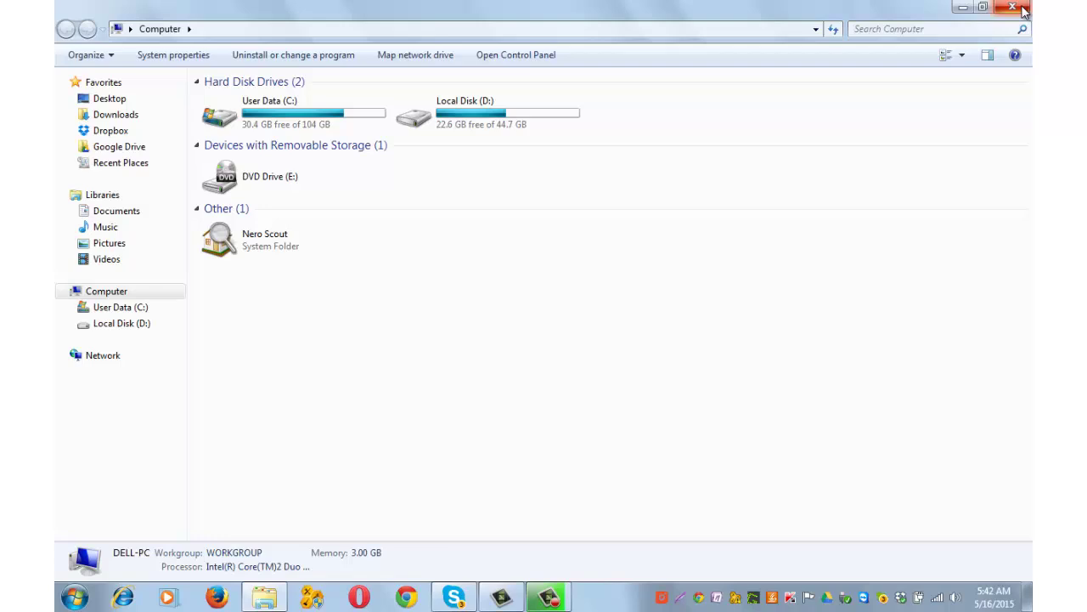
click(107, 58)
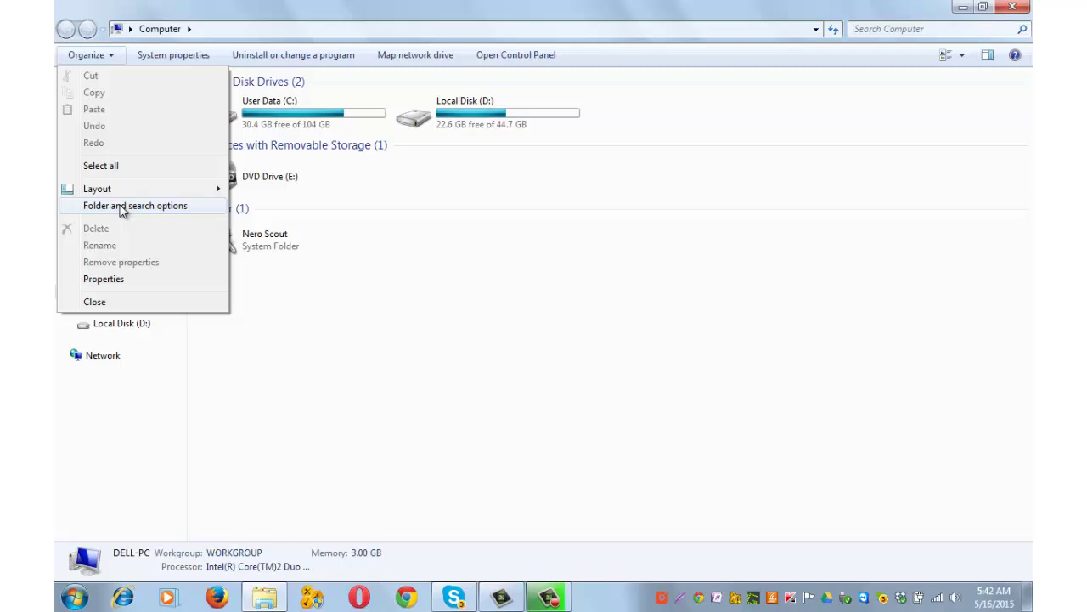
click(121, 210)
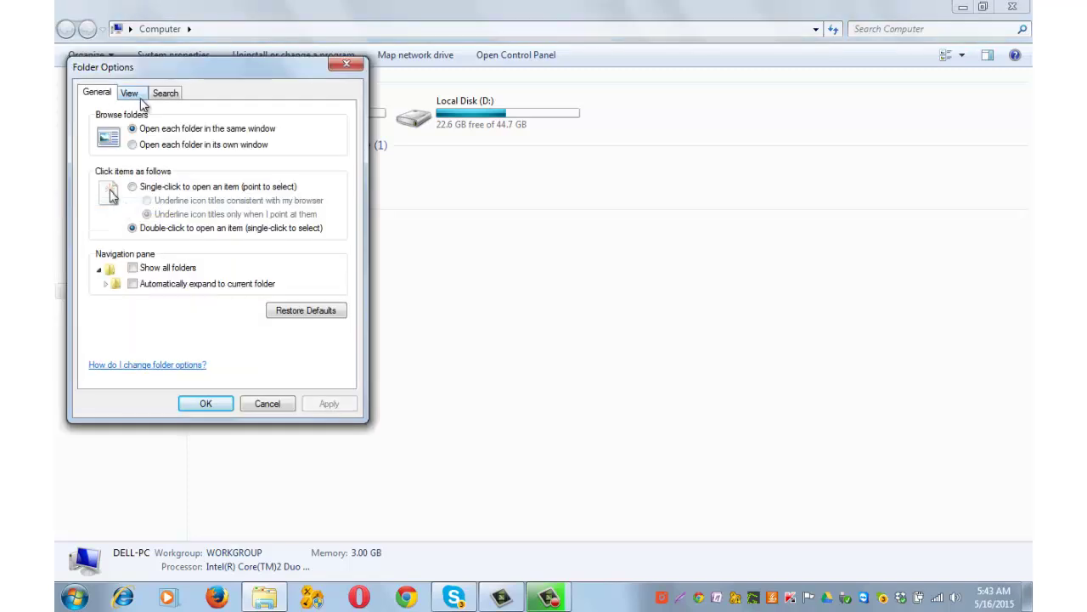
Step: On the View tab, select Don't show hidden files, folders, or drives and apply it
click(136, 94)
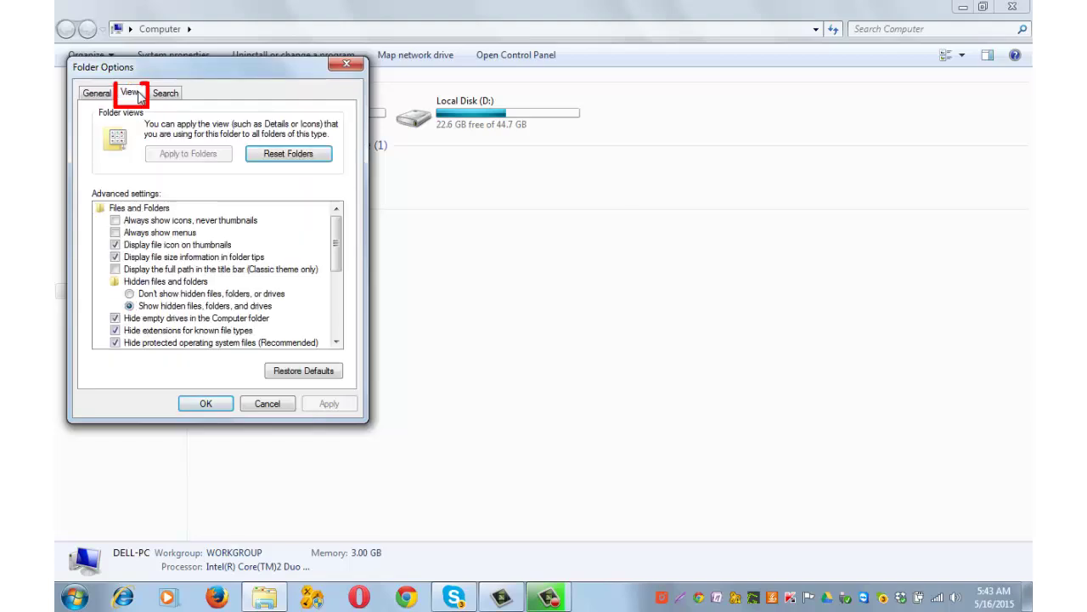
click(129, 293)
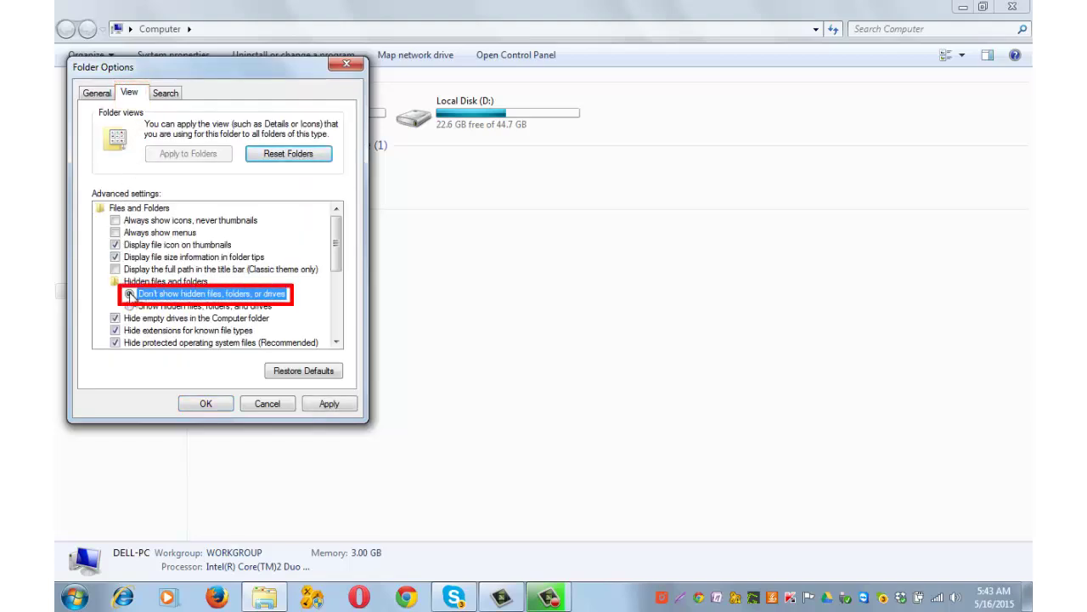
click(331, 404)
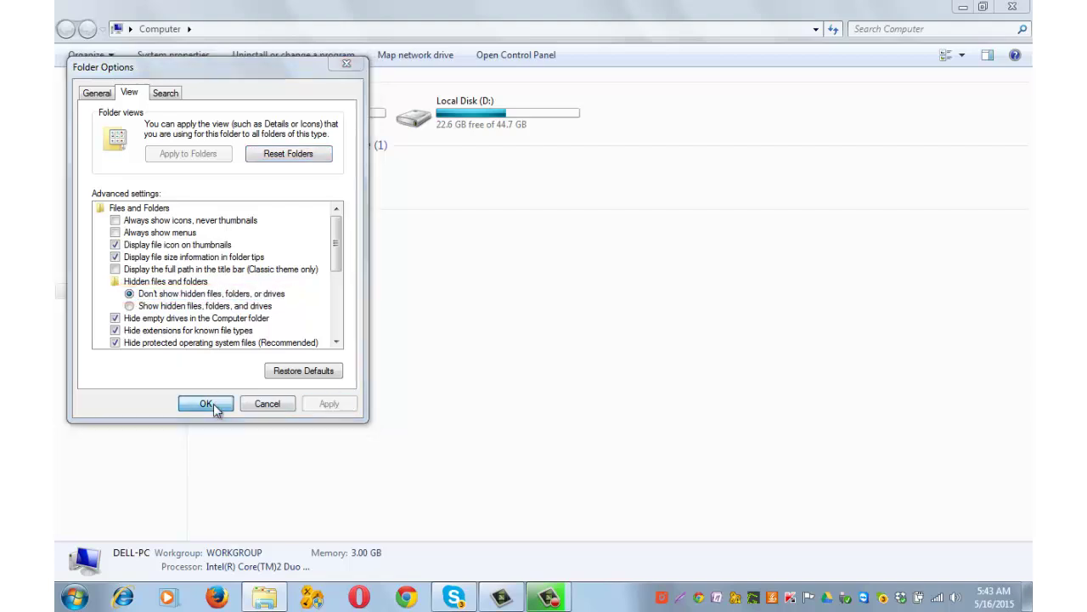
click(218, 405)
Step: Close the Computer window and refresh the desktop icons
click(1029, 7)
right_click(542, 104)
click(557, 150)
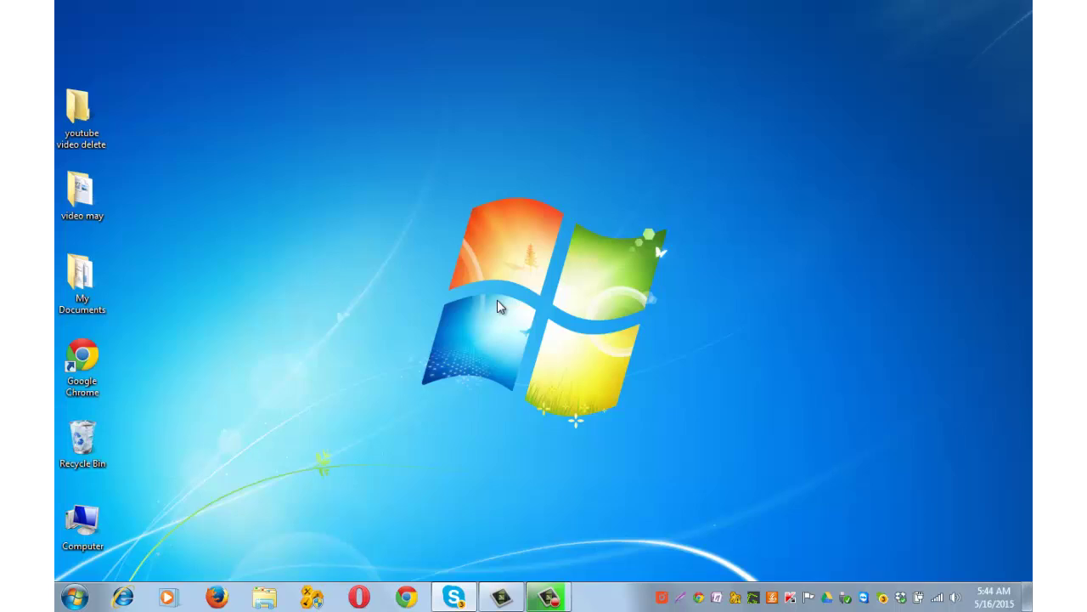
Step: Reopen Folder and search options from a new Computer window's Organize menu
key(super+e)
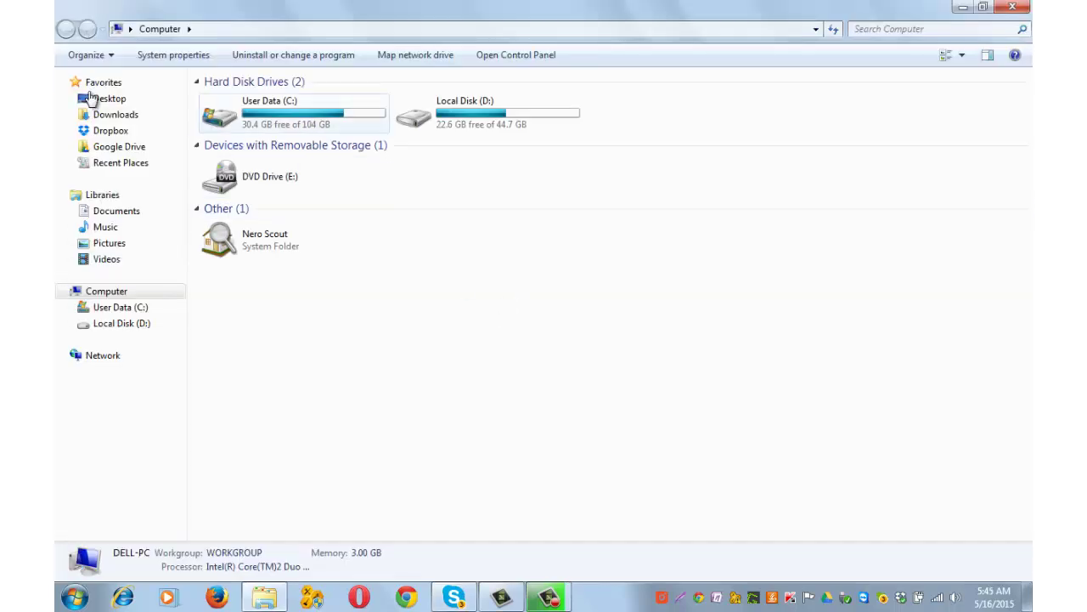
click(105, 60)
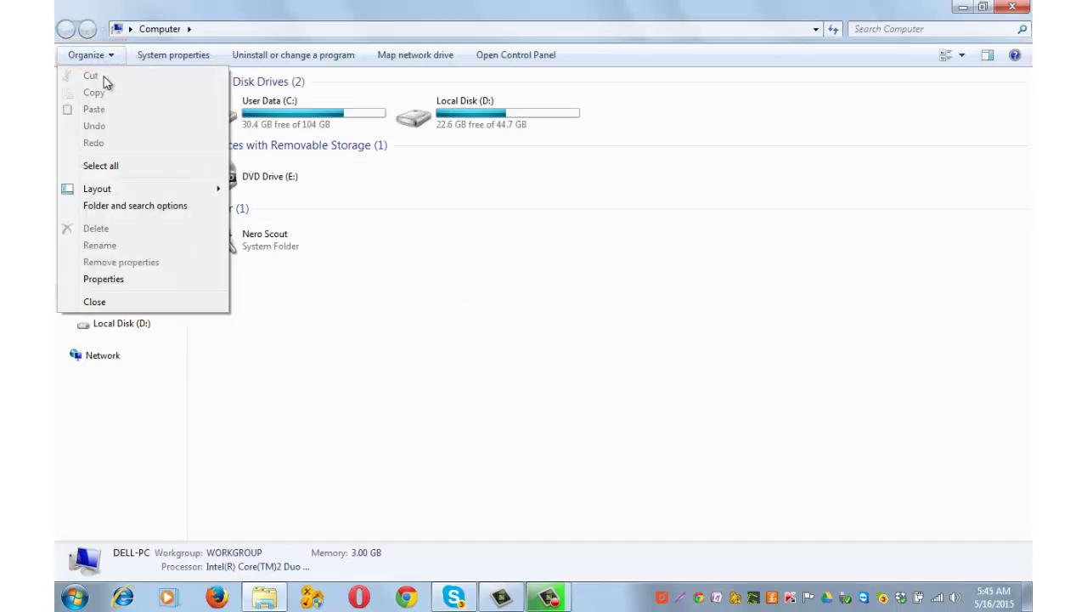
click(149, 207)
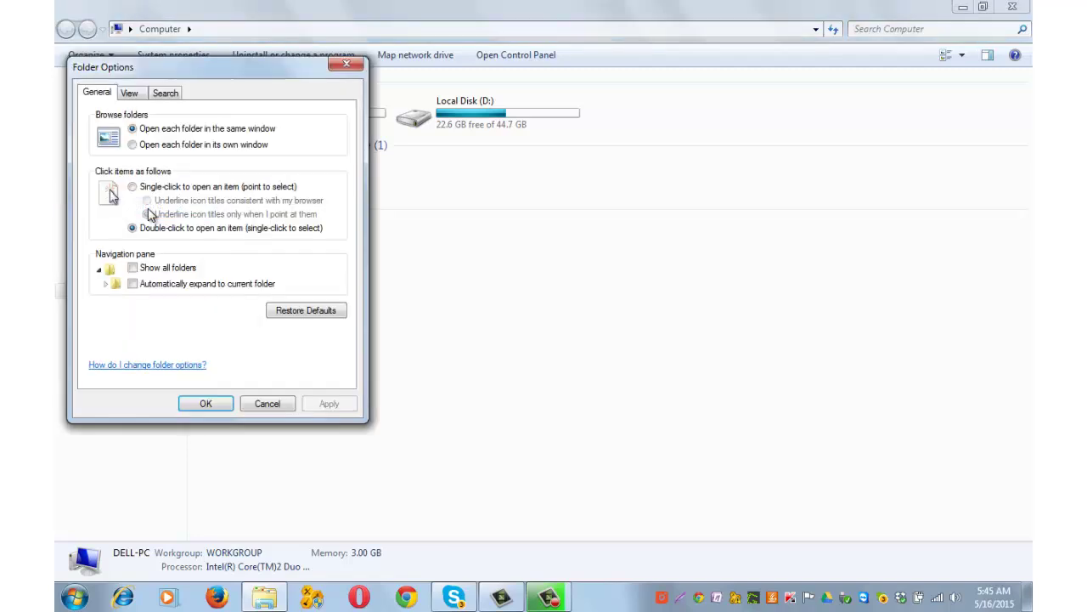
Step: Select Show hidden files, folders, and drives on the View tab, apply, and close Explorer
click(129, 93)
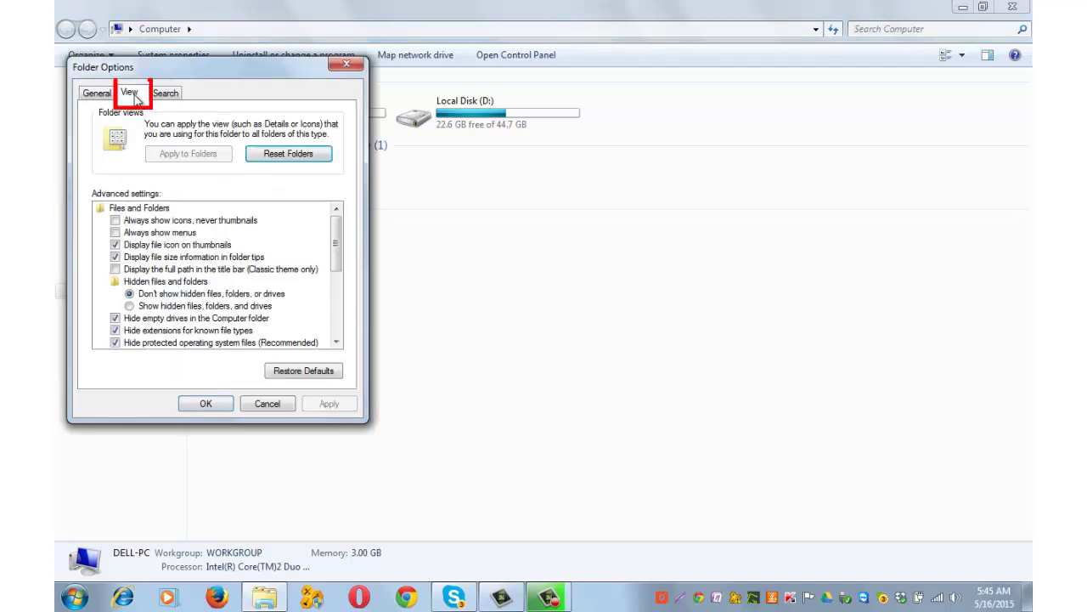
click(130, 306)
click(329, 404)
click(226, 409)
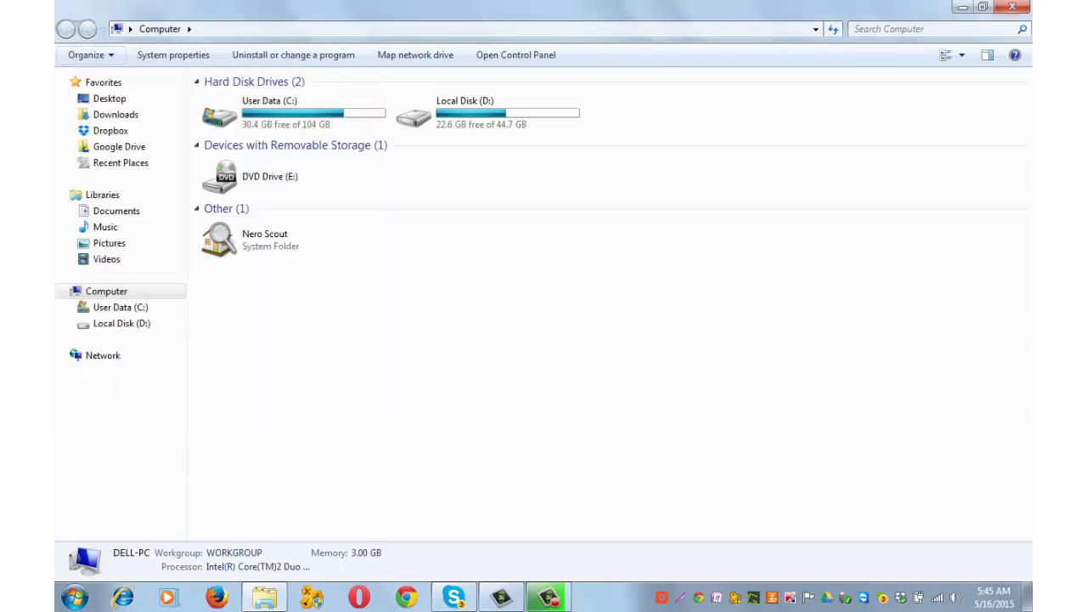
click(1012, 6)
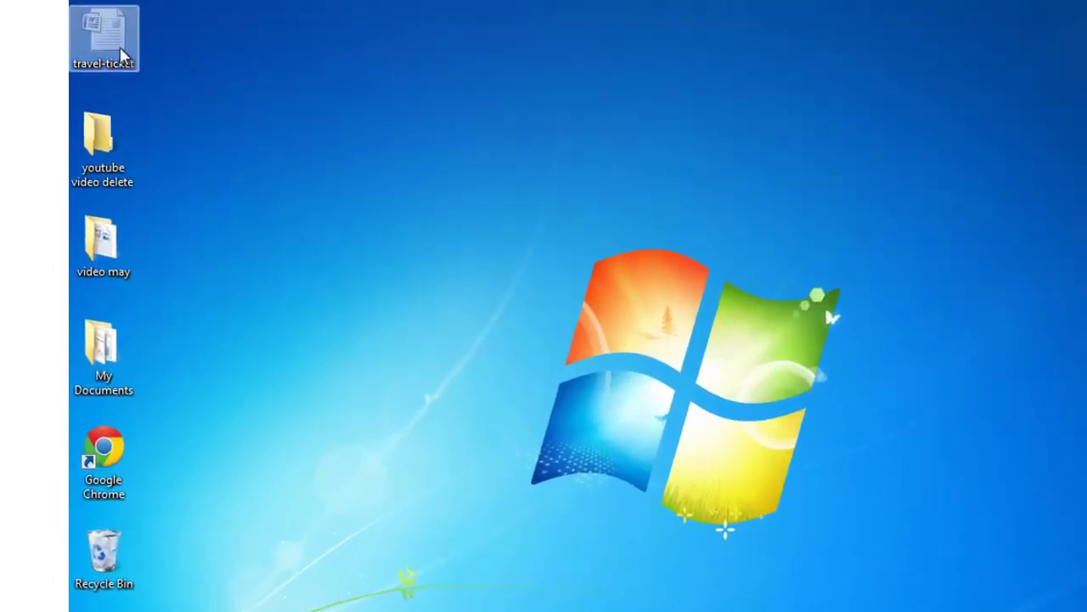
Step: Uncheck Hidden in travel-ticket's Properties and apply the change
right_click(121, 56)
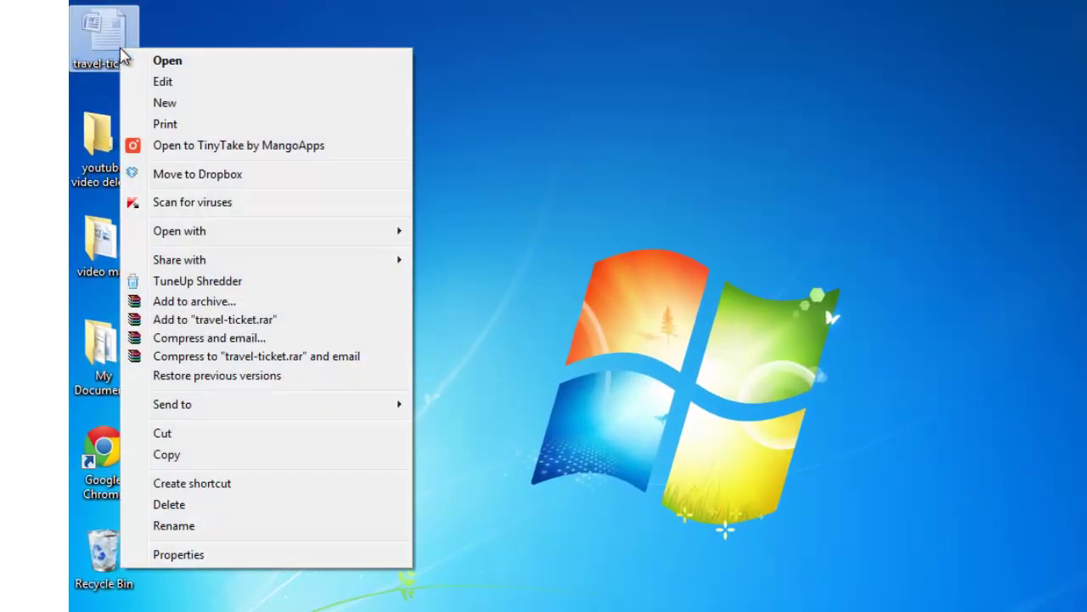
click(213, 555)
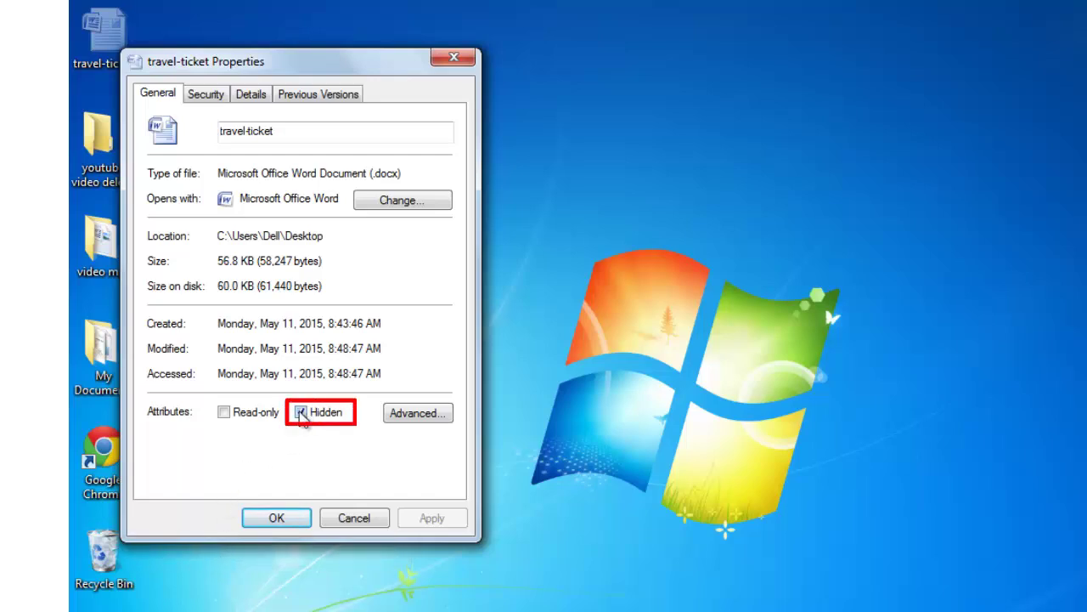
click(301, 413)
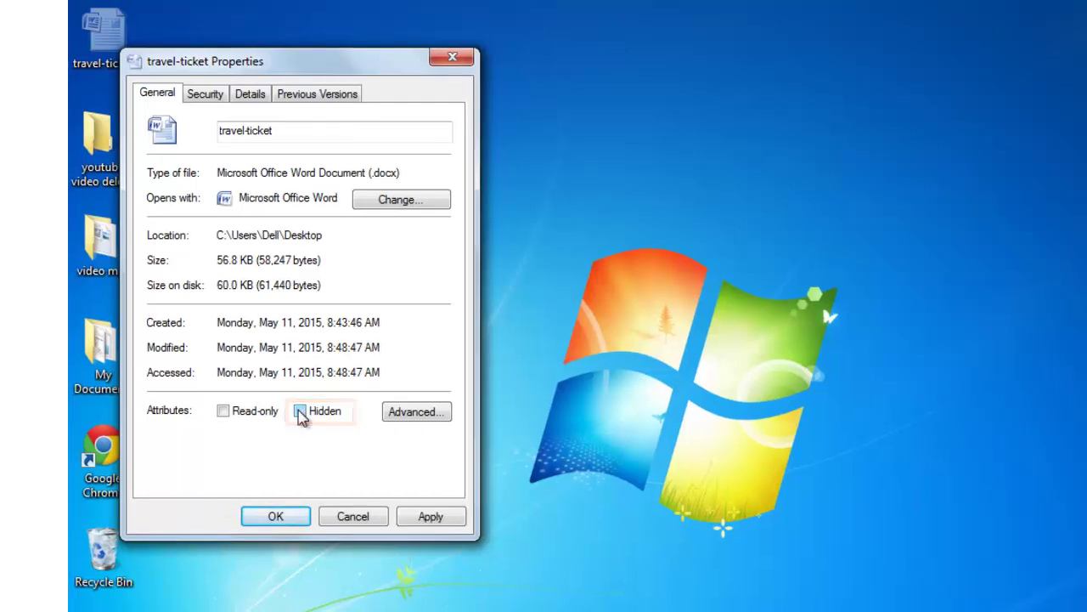
click(447, 520)
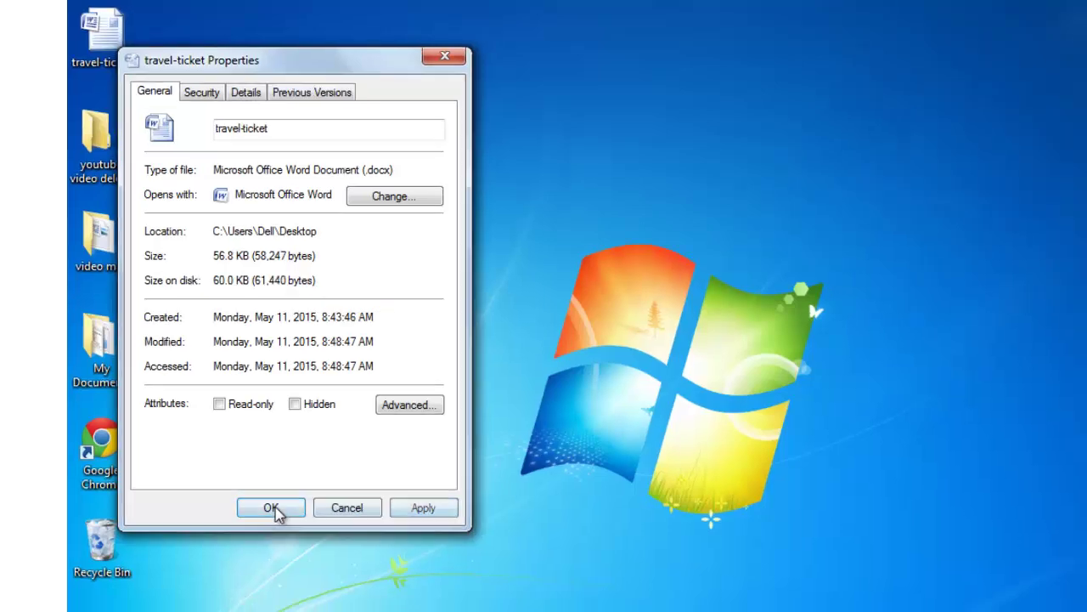
click(247, 463)
right_click(253, 248)
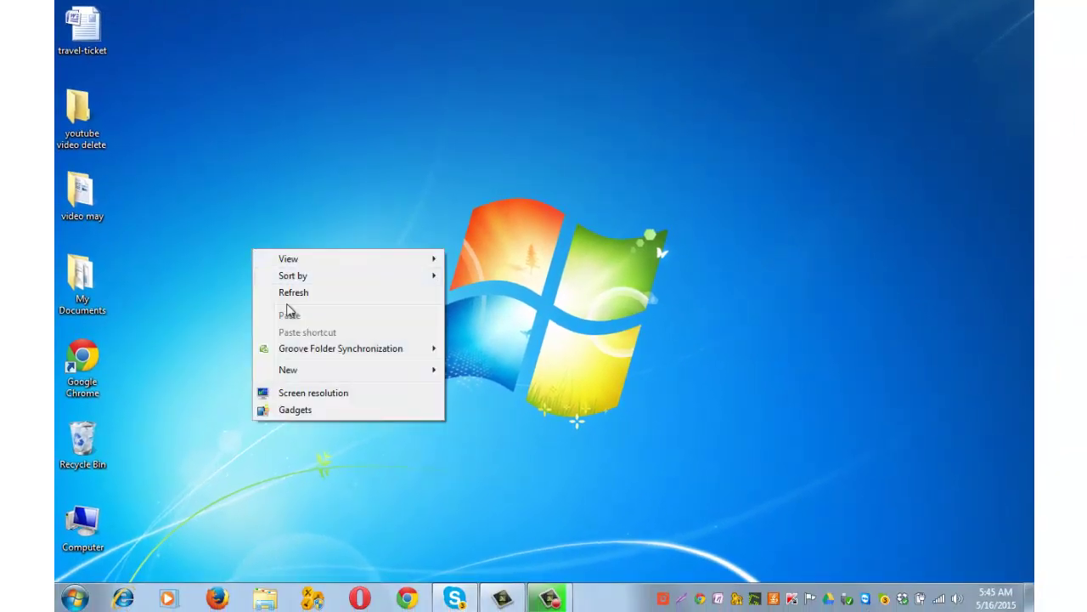
Step: Refresh the desktop, select travel-ticket, and bring up the Run box with cmd entered
click(290, 299)
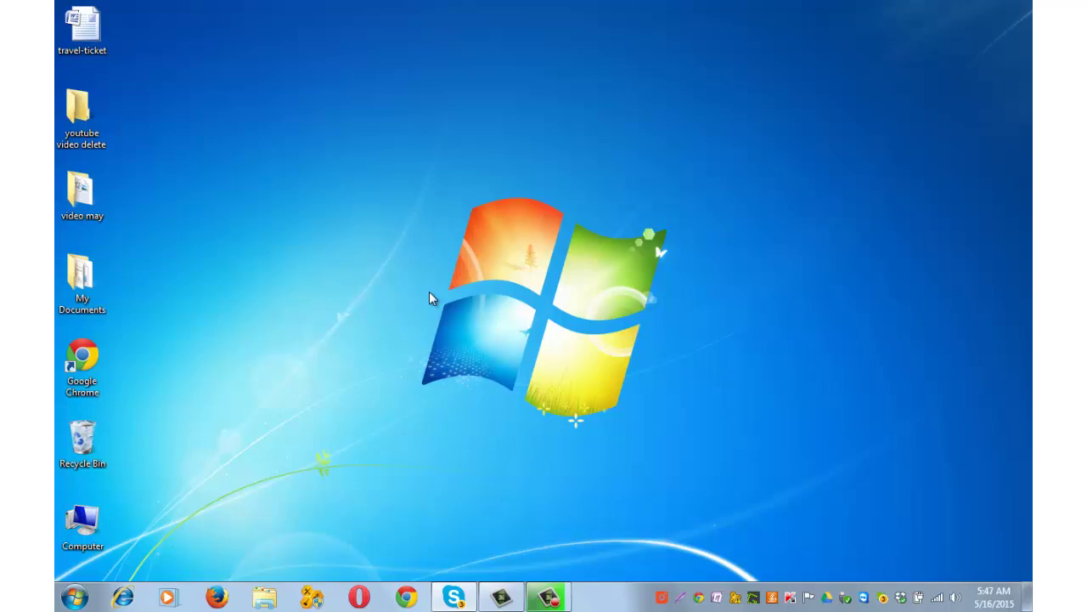
click(79, 17)
key(super+r)
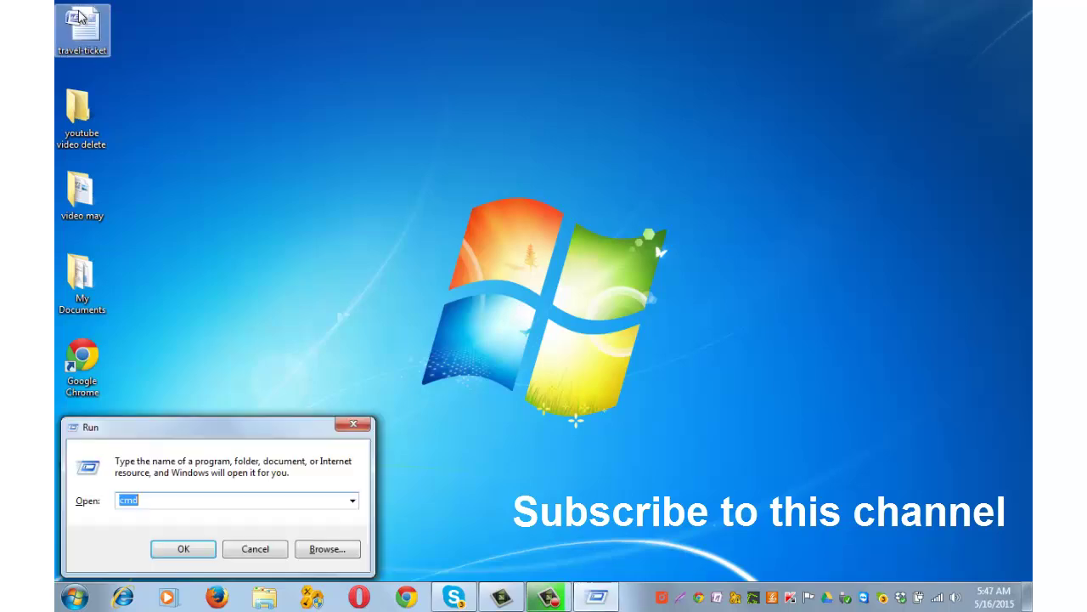
drag(212, 429, 485, 75)
click(457, 142)
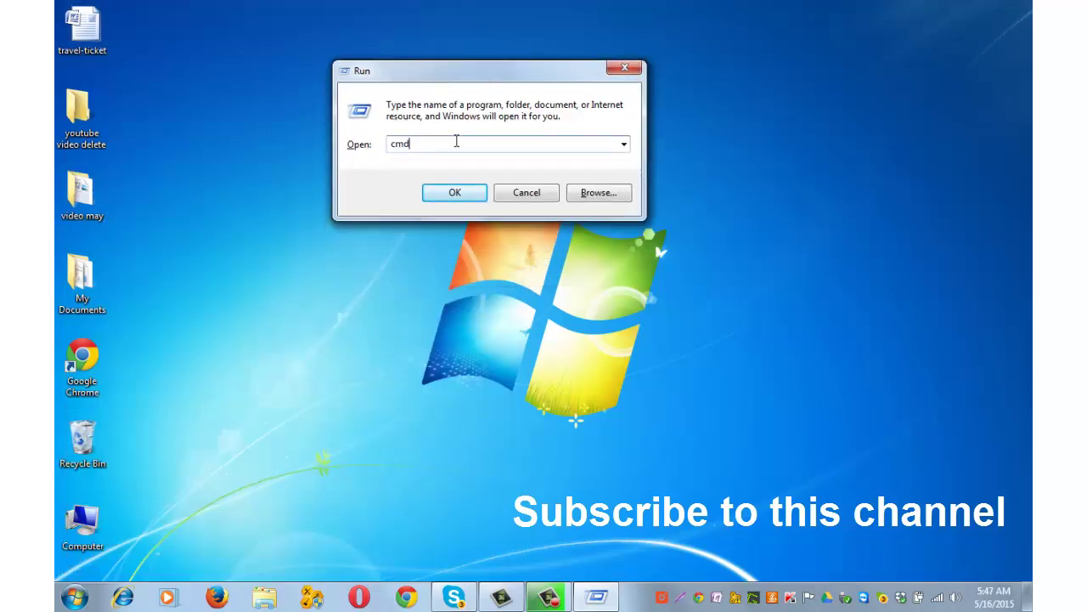
Step: Launch cmd, list the profile folder with dir, and maximize the console window
click(467, 193)
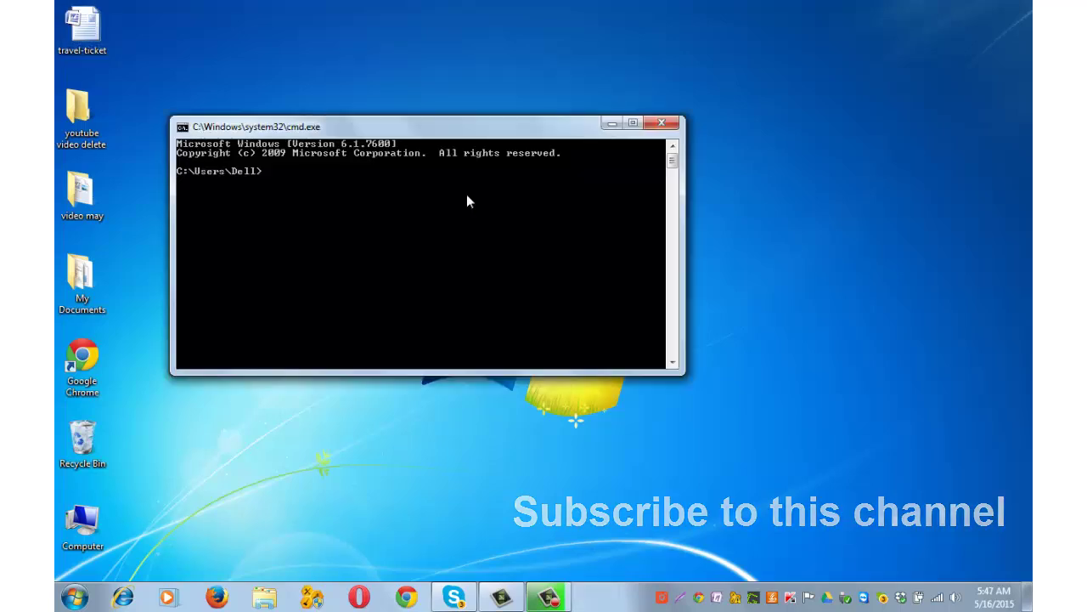
drag(454, 133, 457, 100)
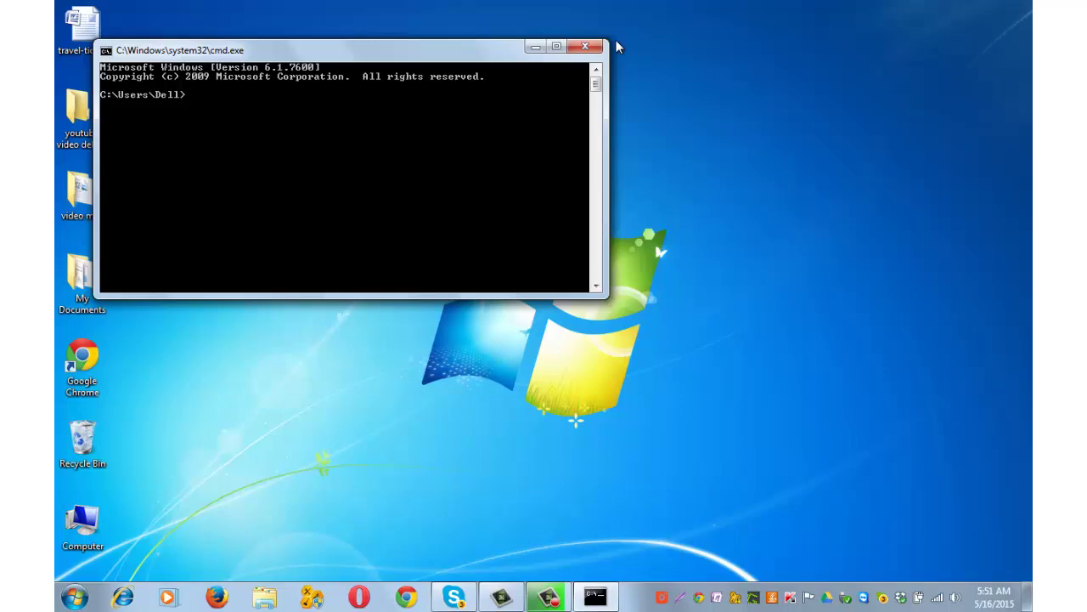
text(dir)
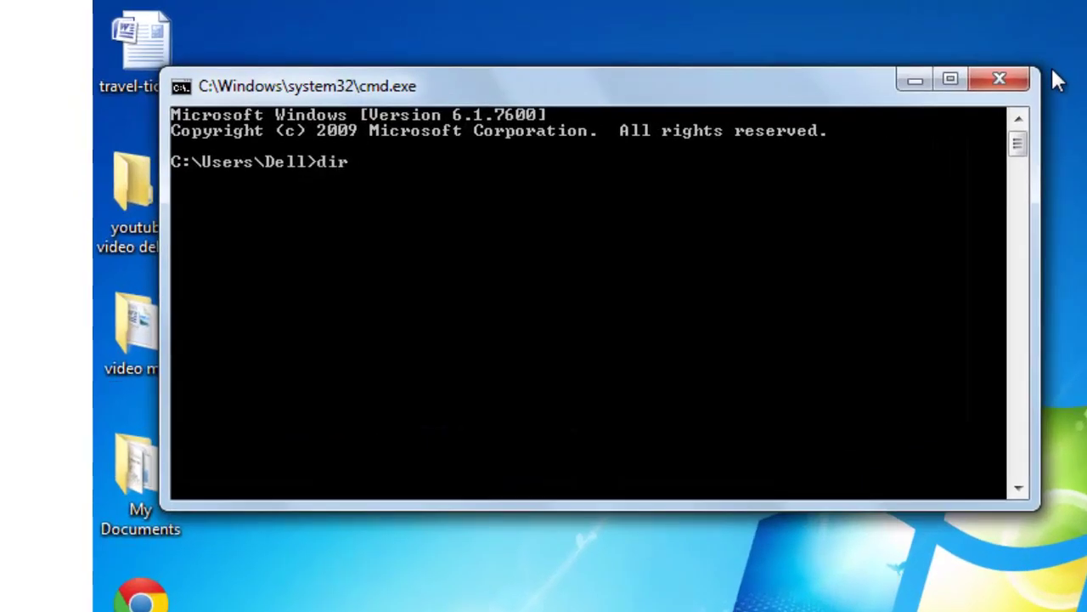
key(Return)
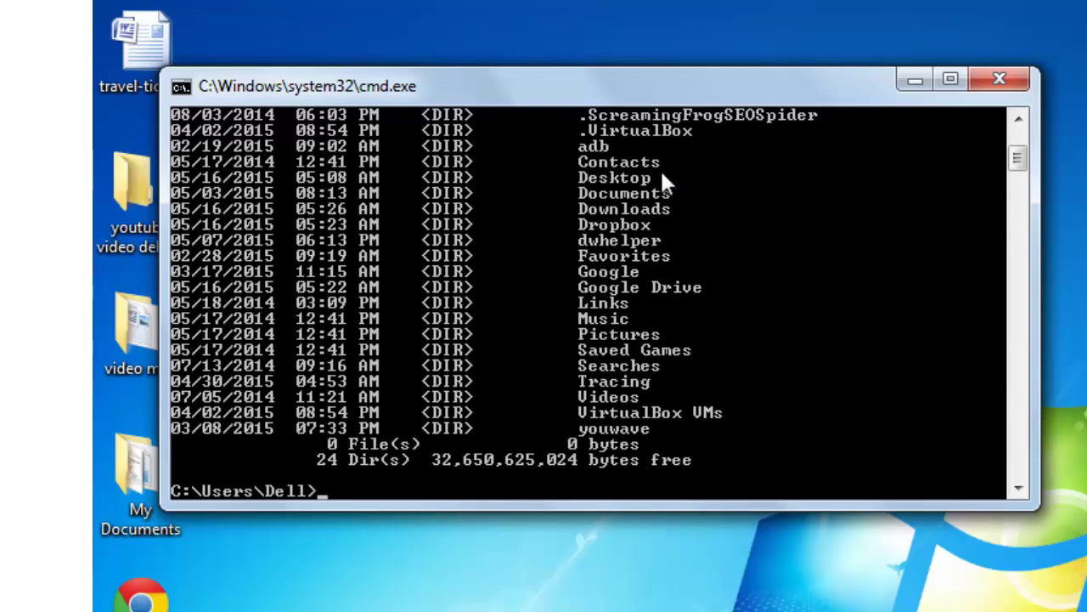
click(949, 82)
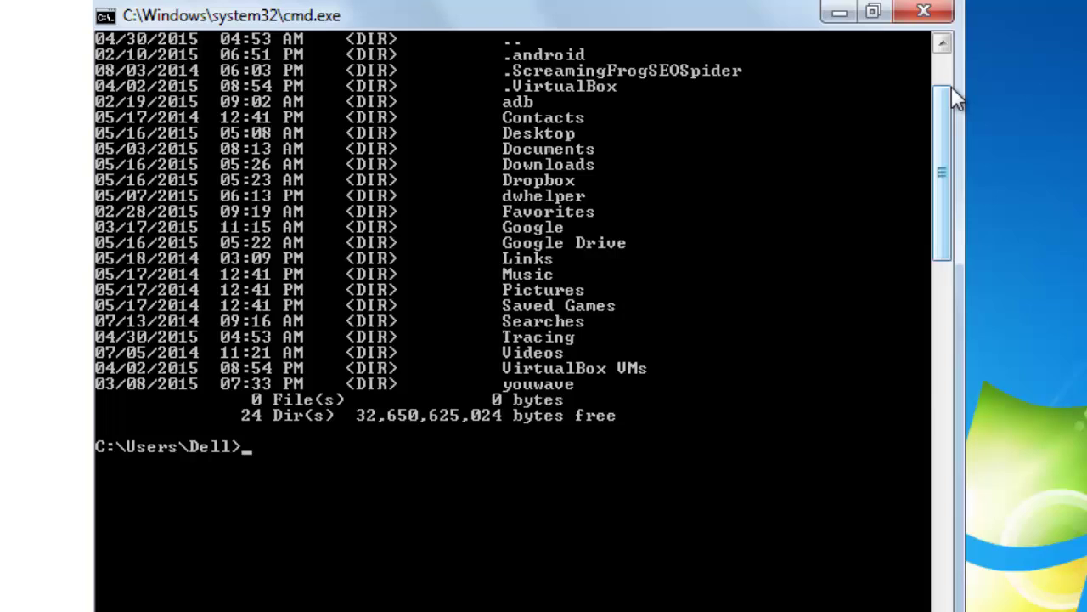
text(cd desktop)
Step: Change into the Desktop folder and type 'attrib travel-ticket.docx' at the prompt
key(Return)
text(attrib)
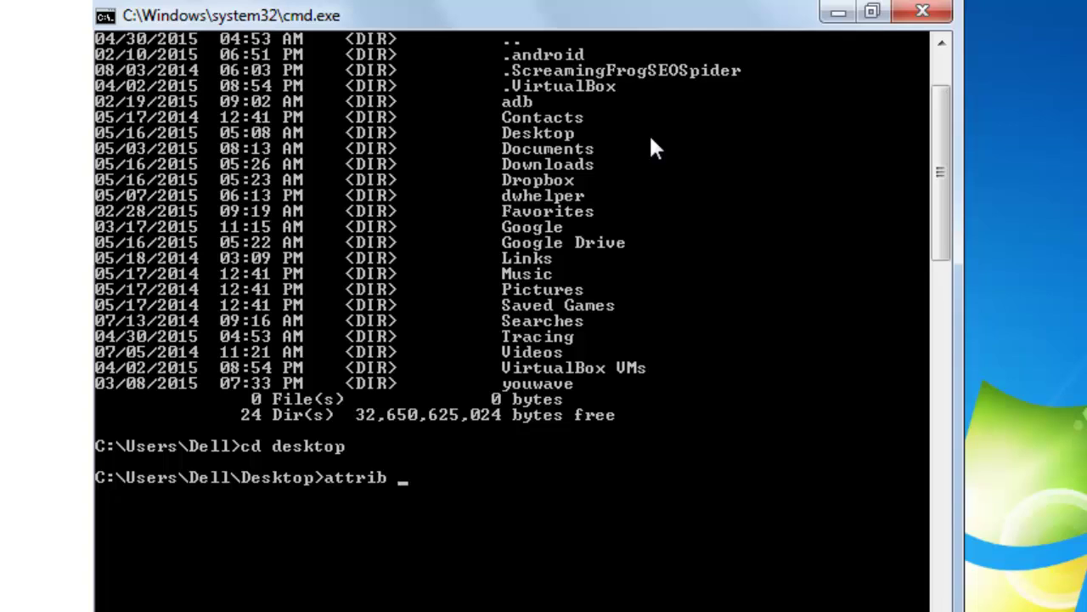
text(travel-ticket)
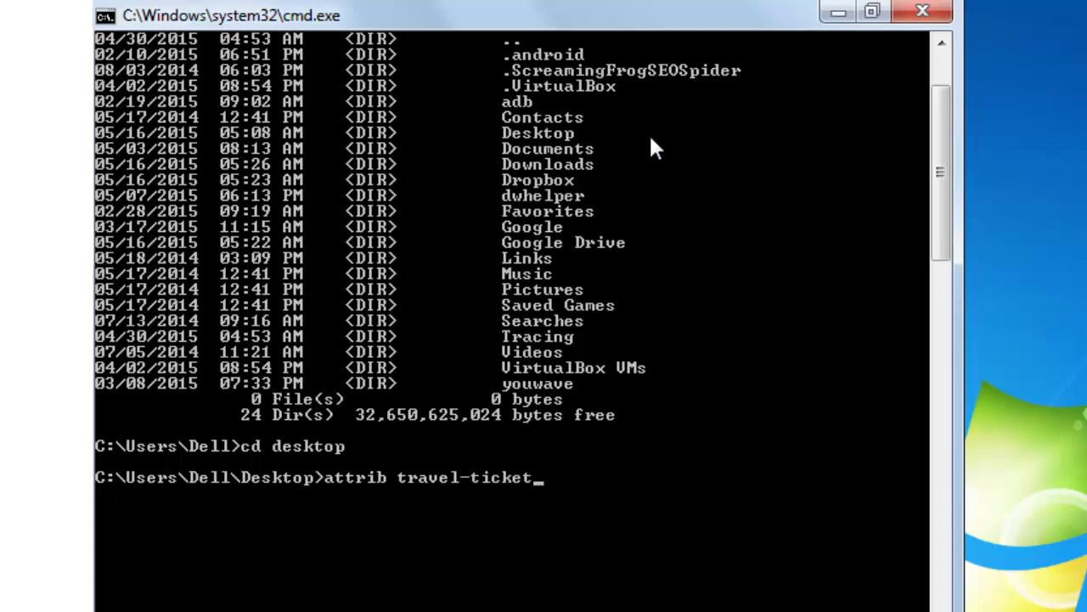
text(.docx +s +h)
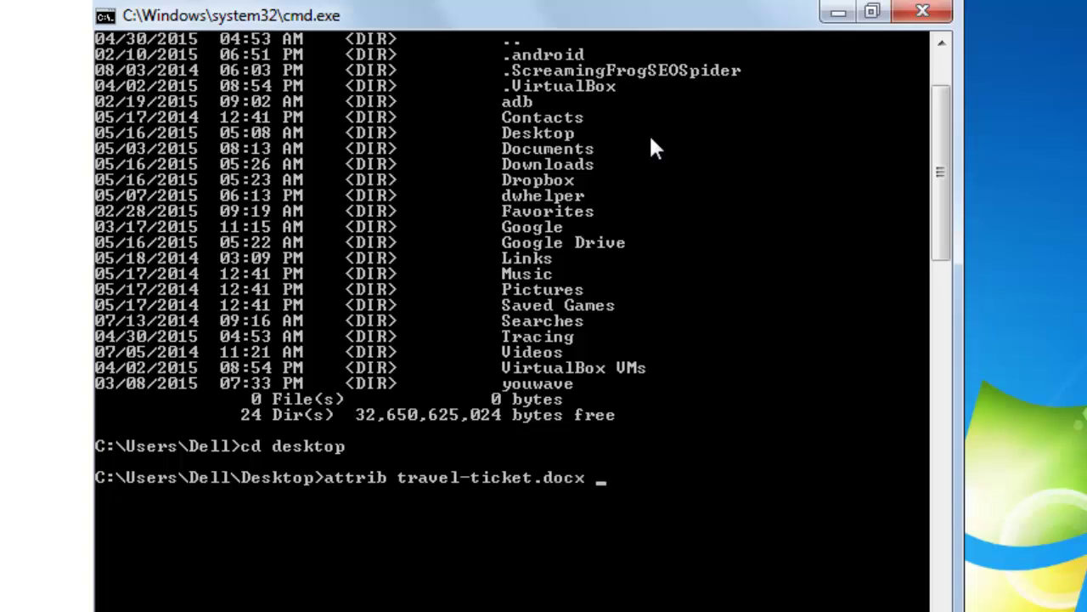
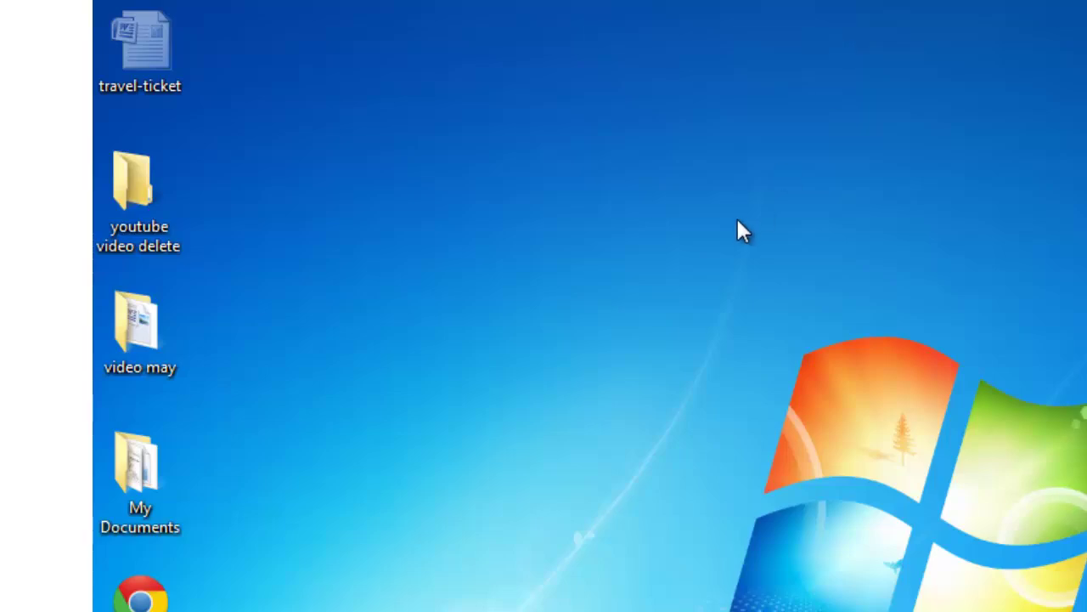
Step: Refresh the desktop so travel-ticket disappears, then launch cmd from the Run dialog
right_click(737, 219)
click(770, 294)
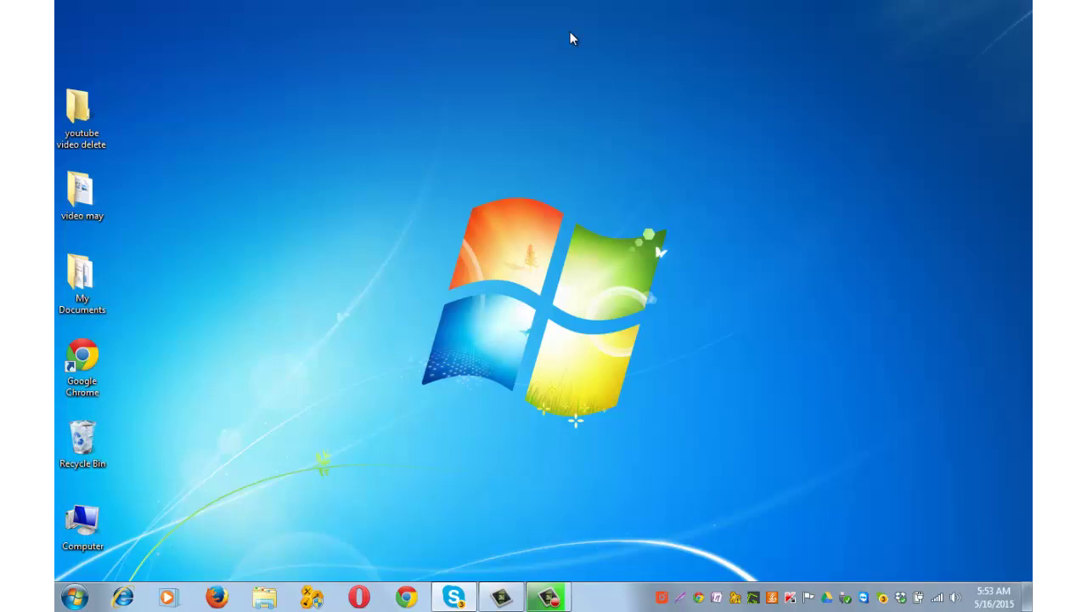
key(super+r)
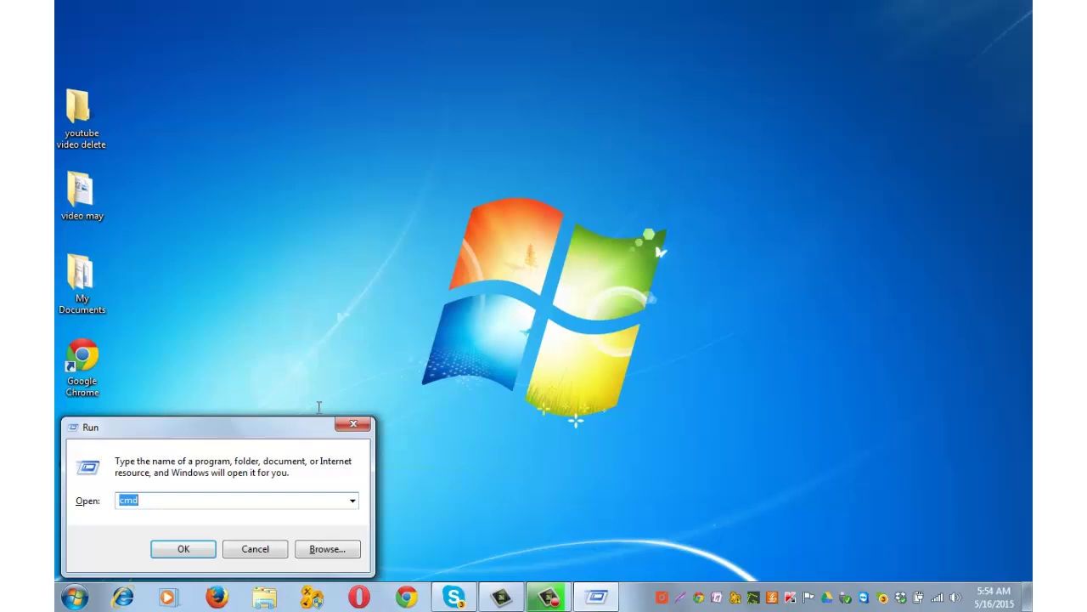
drag(238, 431, 400, 26)
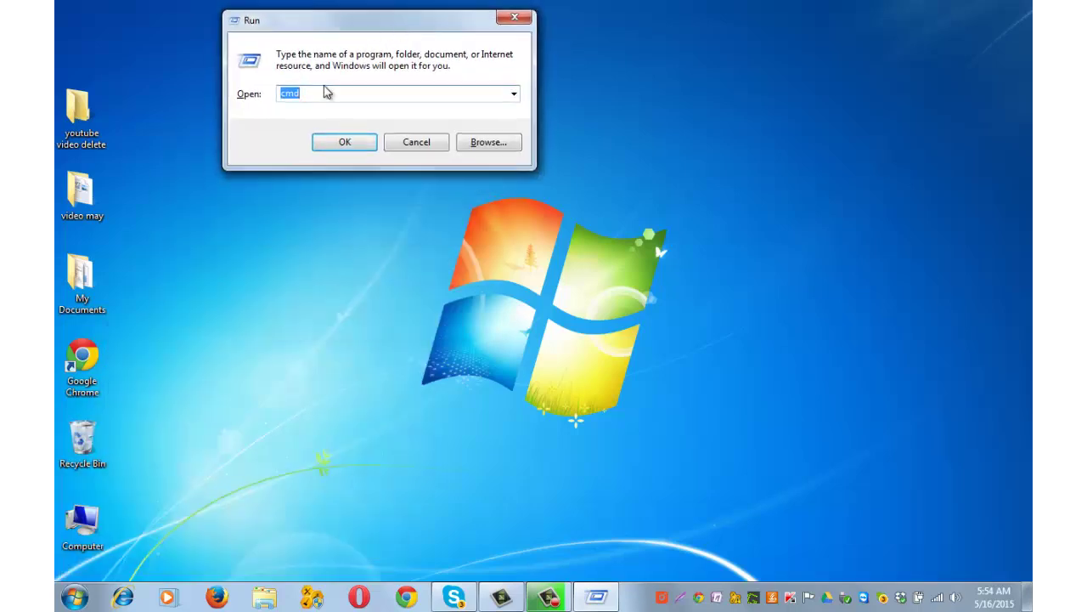
click(344, 145)
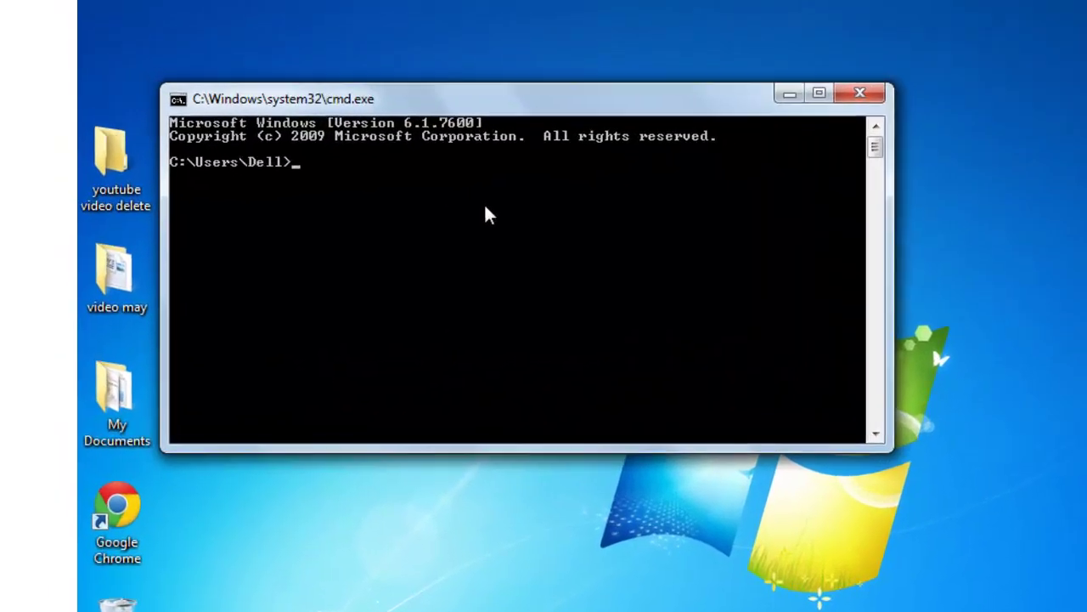
Step: In the Desktop folder, run 'attrib travel-ticket.docx -s -h' to unhide the file, then close the console
text(cd desktop)
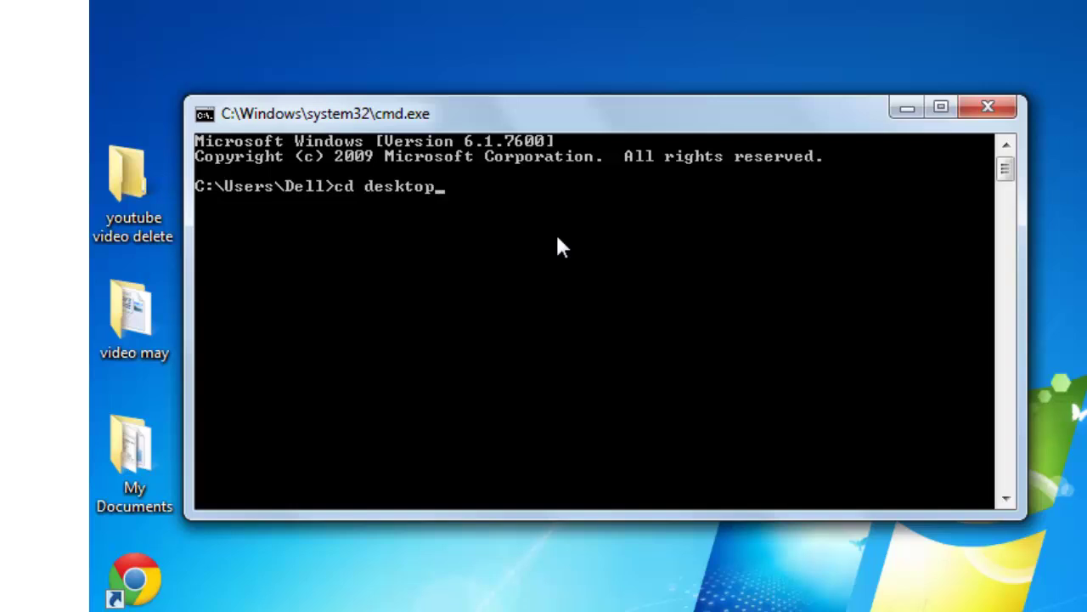
key(Return)
text(attrib )
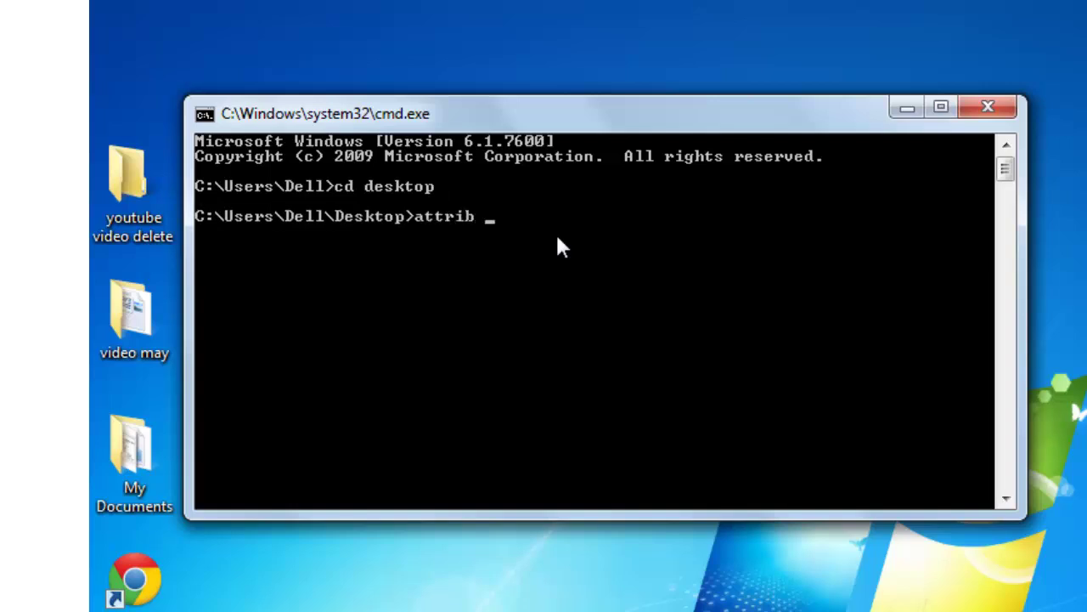
text(travel-ticket)
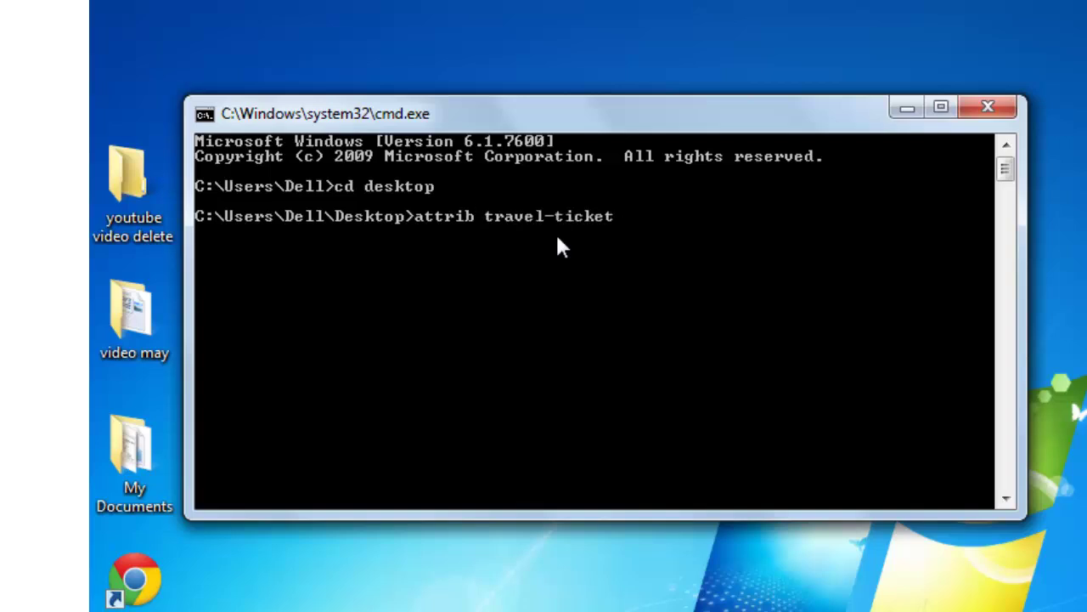
text(.docx -s -h)
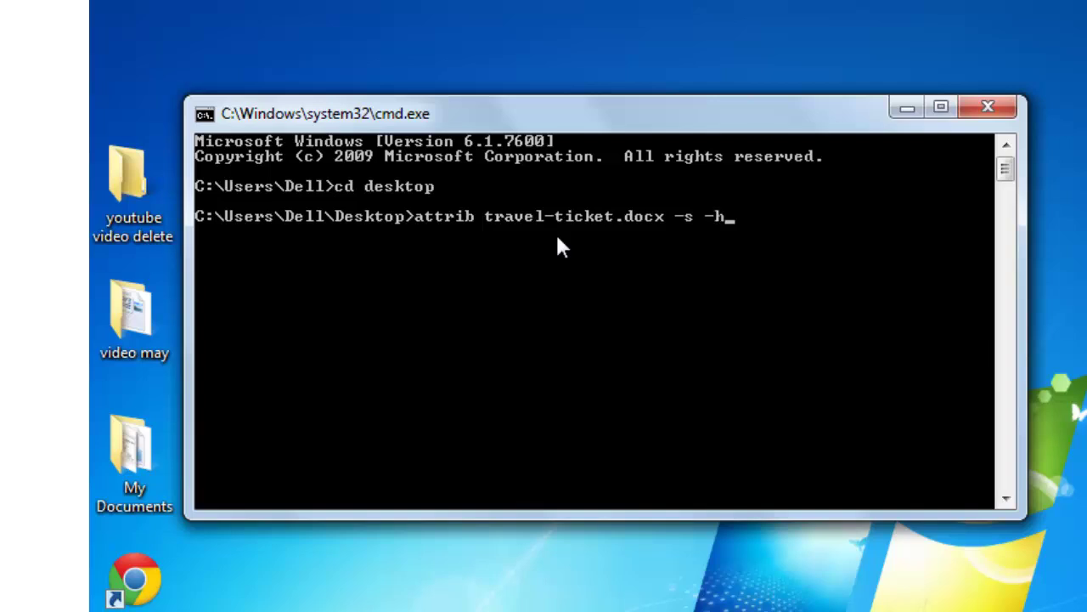
key(Return)
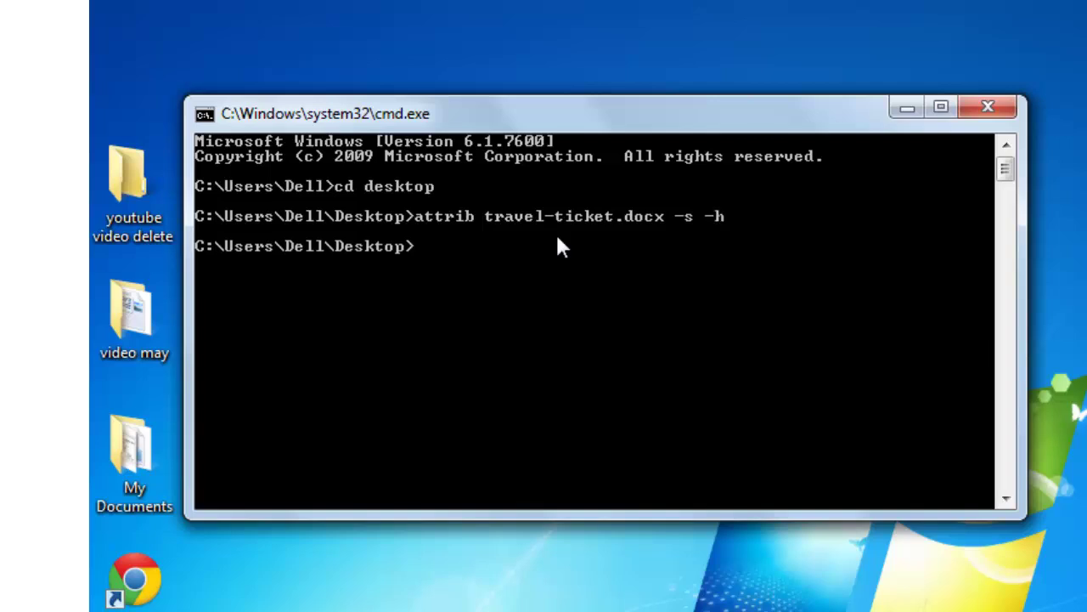
click(988, 107)
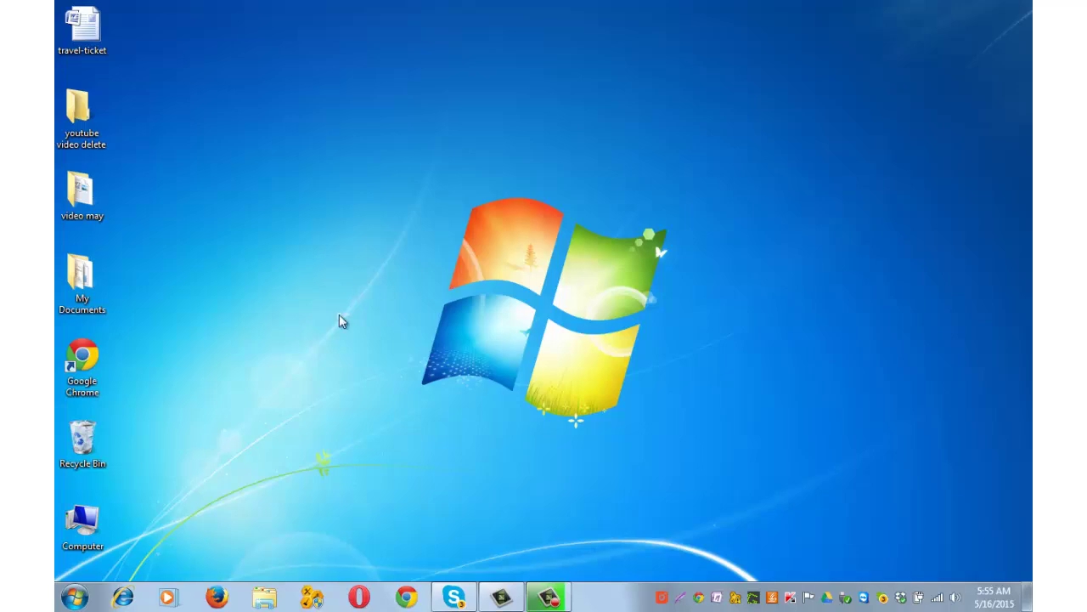
Step: Browse Computer to Local Disk (D:), select test-hide-folder, and bring up the Run dialog
double_click(82, 523)
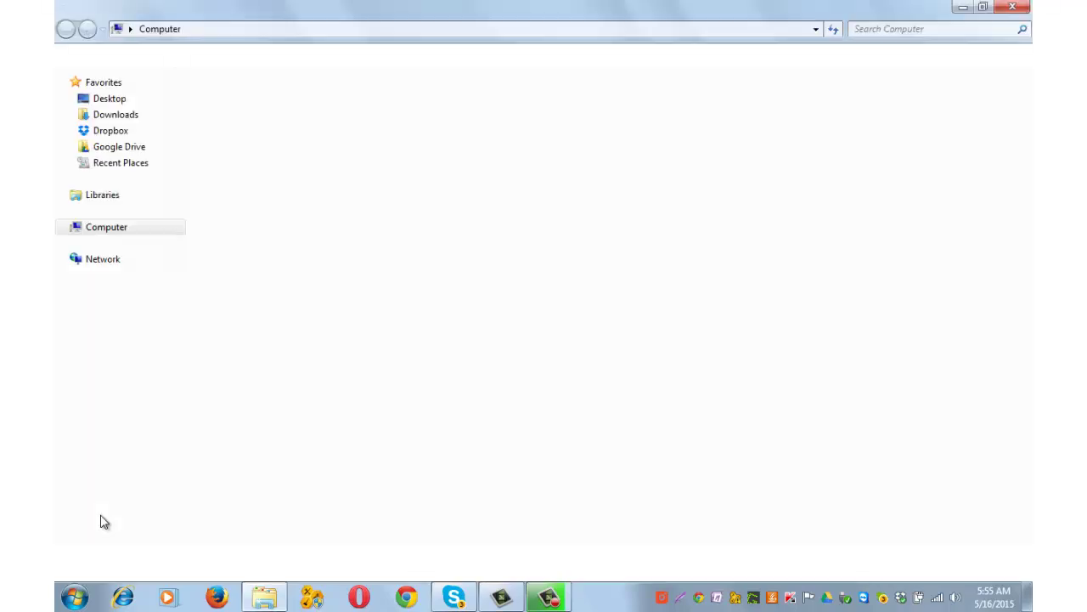
double_click(489, 117)
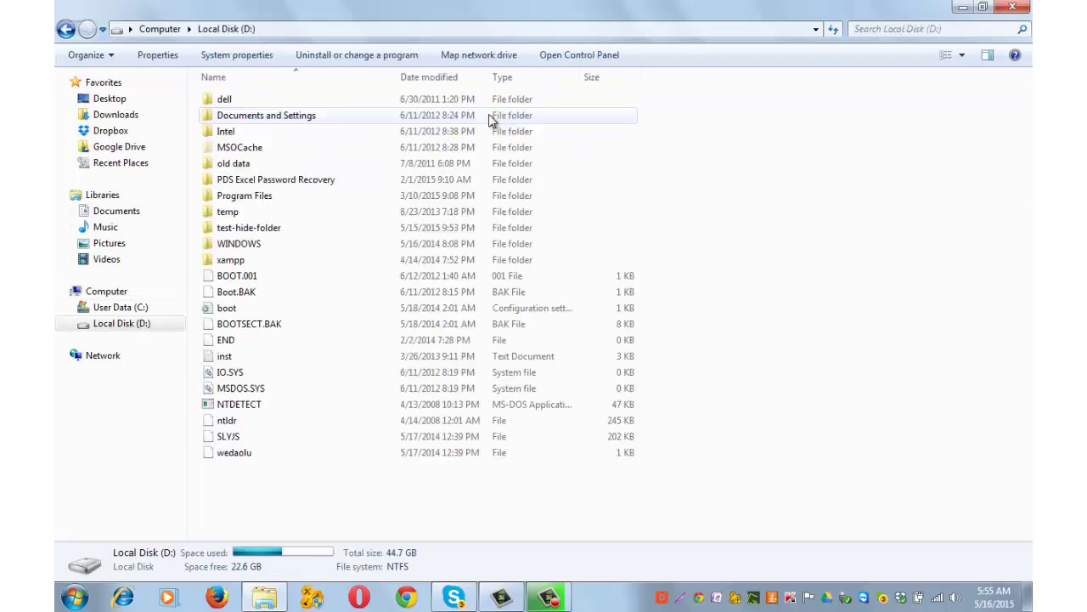
click(265, 228)
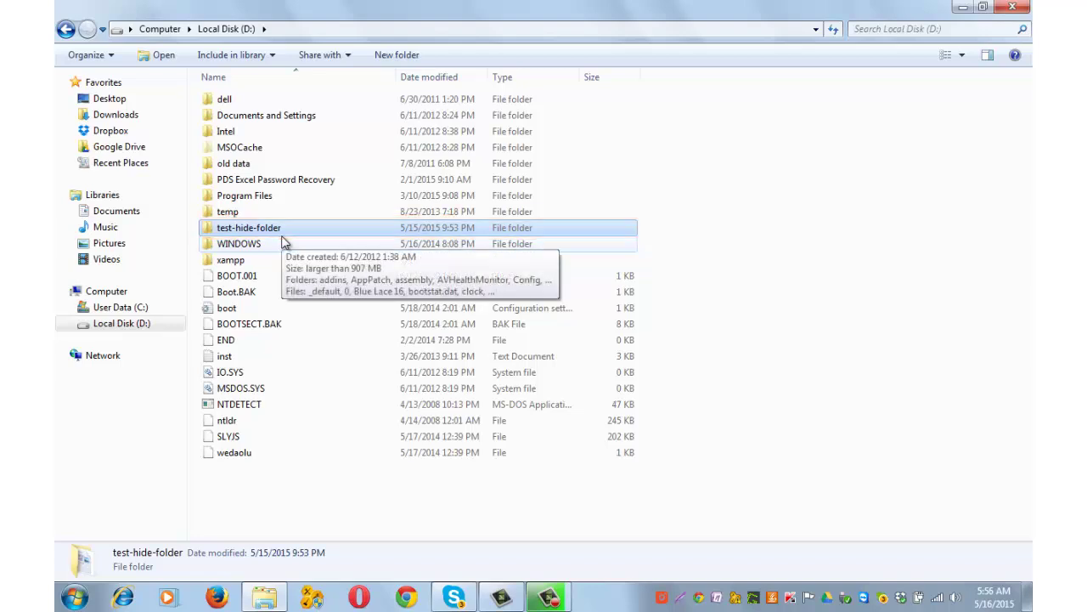
key(super+r)
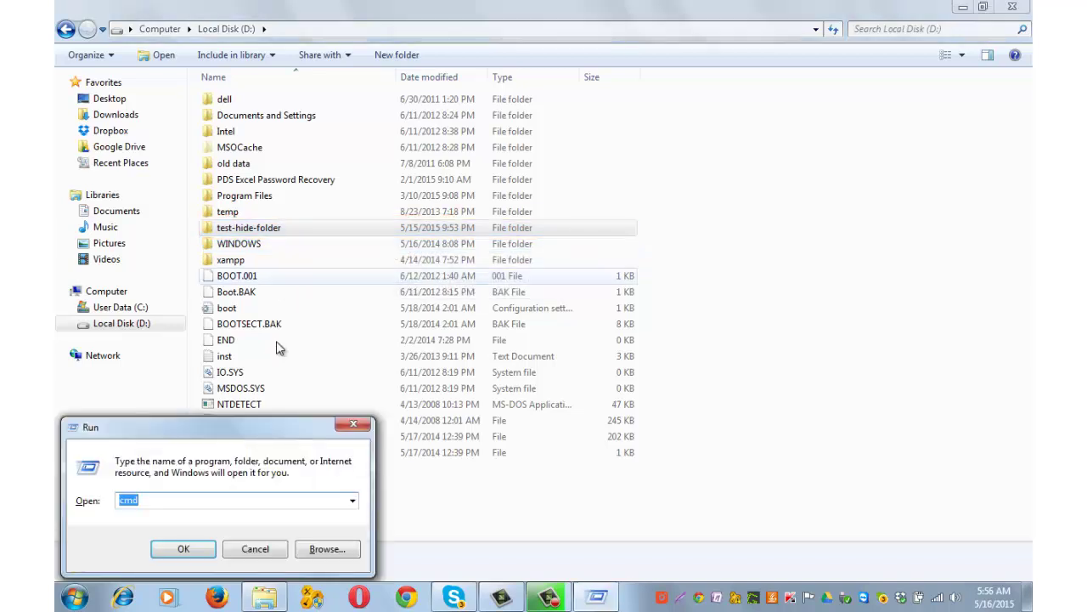
Step: Launch a Command Prompt with cmd from the Run dialog and reposition its window
drag(291, 425, 477, 149)
click(367, 237)
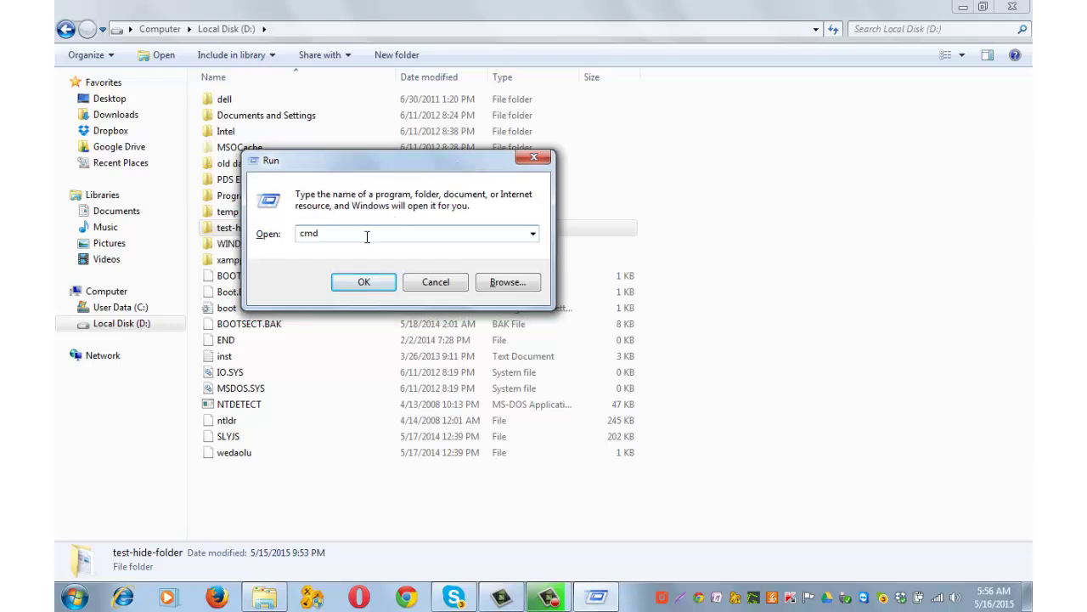
click(363, 282)
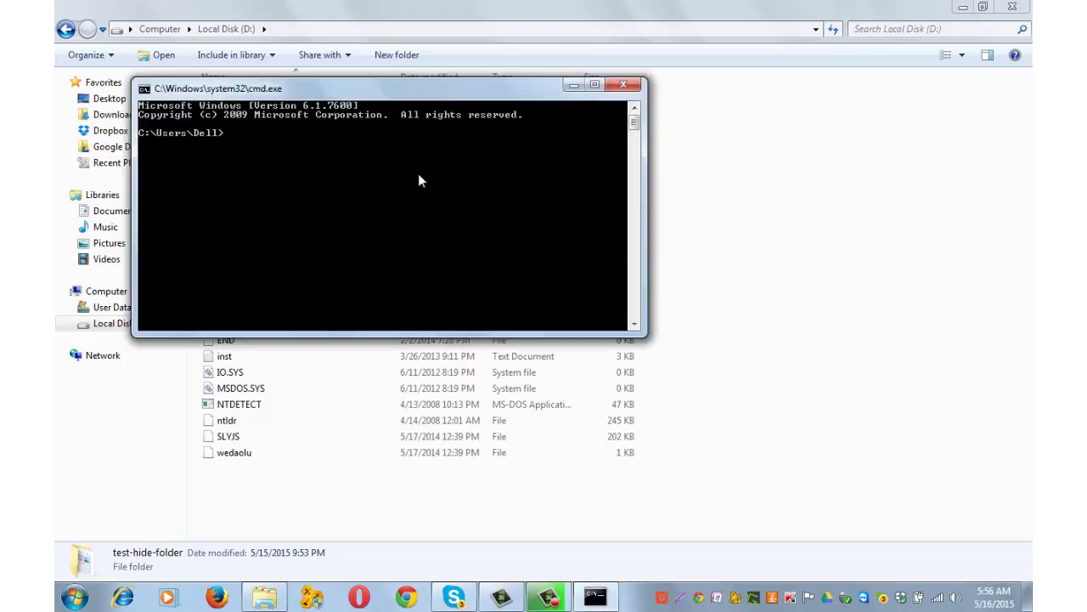
drag(415, 96, 491, 182)
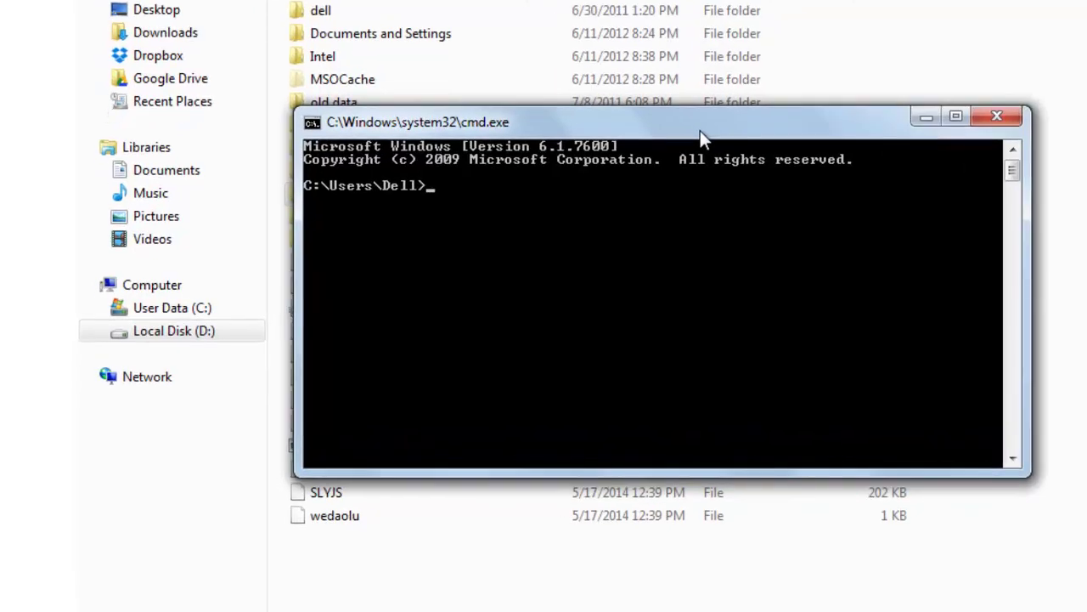
Step: On drive D:, run 'attrib test-hide-folder +s +h' to hide the folder, then close the console
text(D:)
key(Return)
text(attrib)
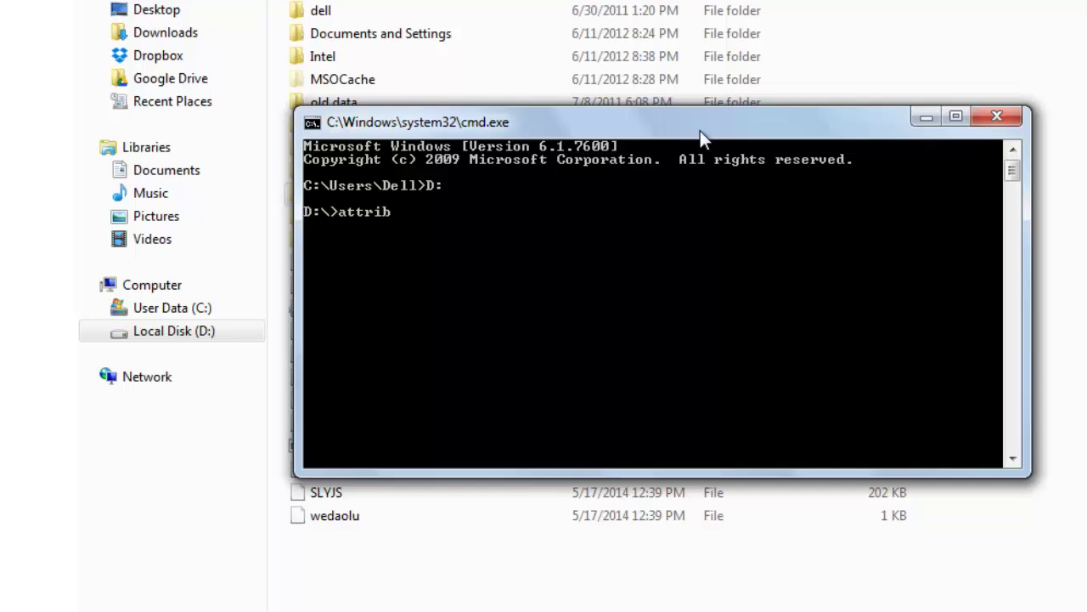
text( test-hide-folder)
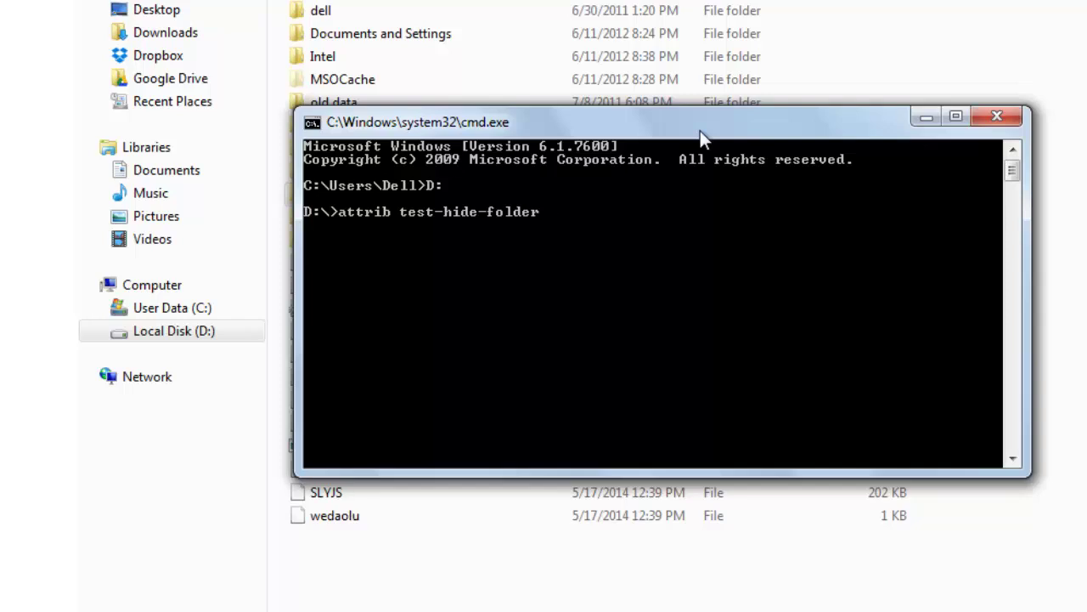
text(+s +h)
key(Return)
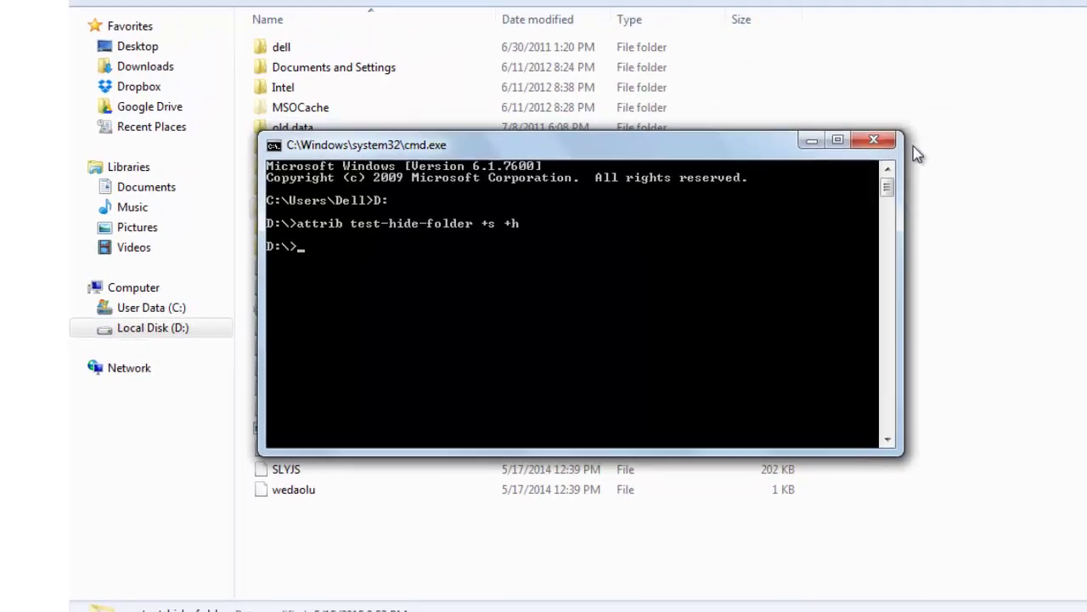
click(789, 165)
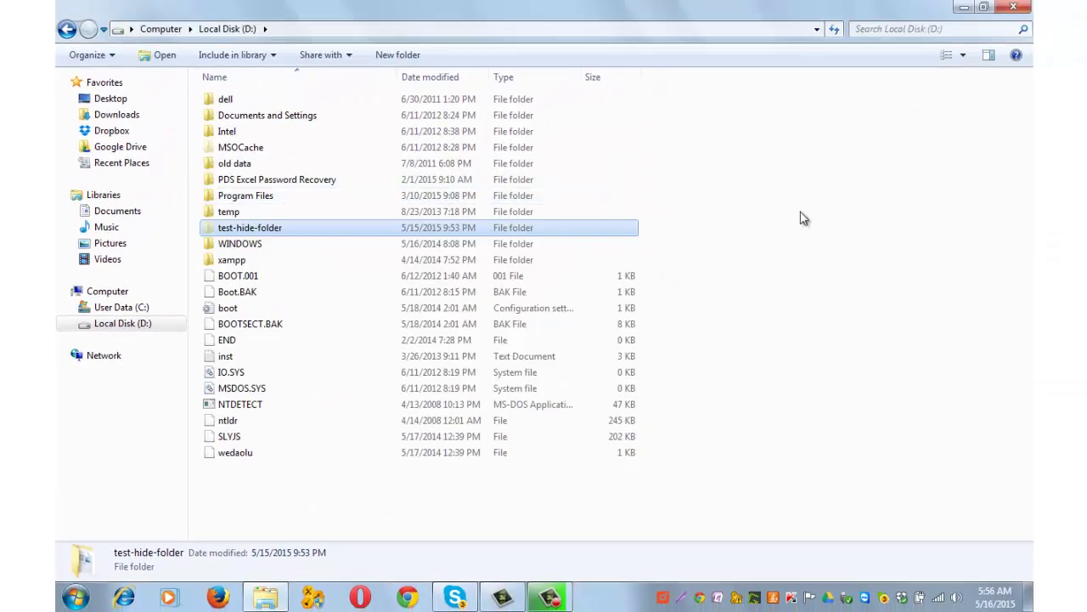
Step: Refresh the D: listing to confirm test-hide-folder is hidden, then bring up the Run dialog
right_click(948, 195)
click(883, 260)
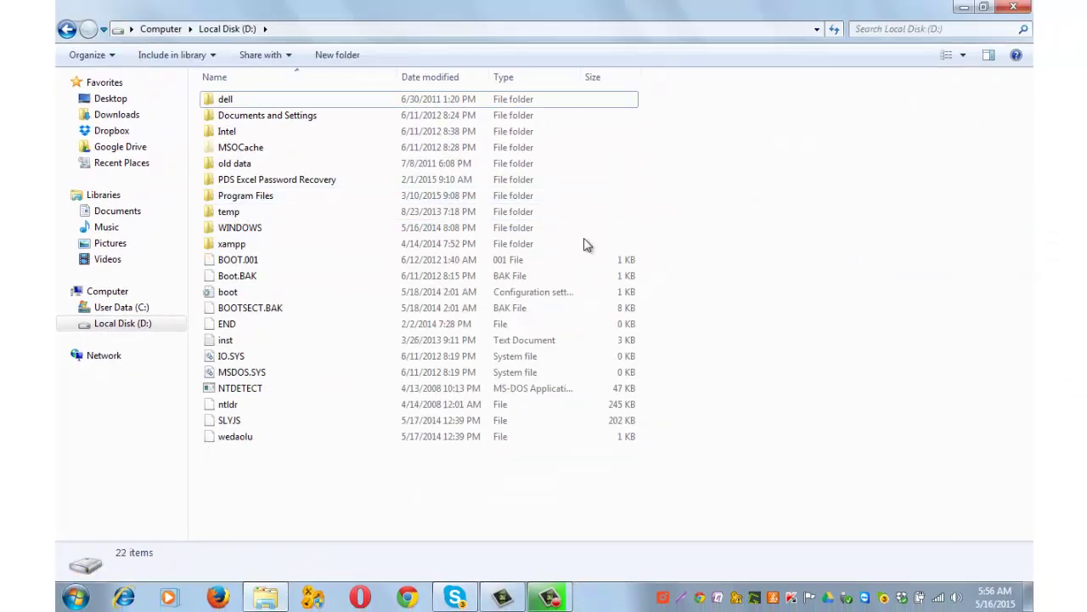
click(304, 181)
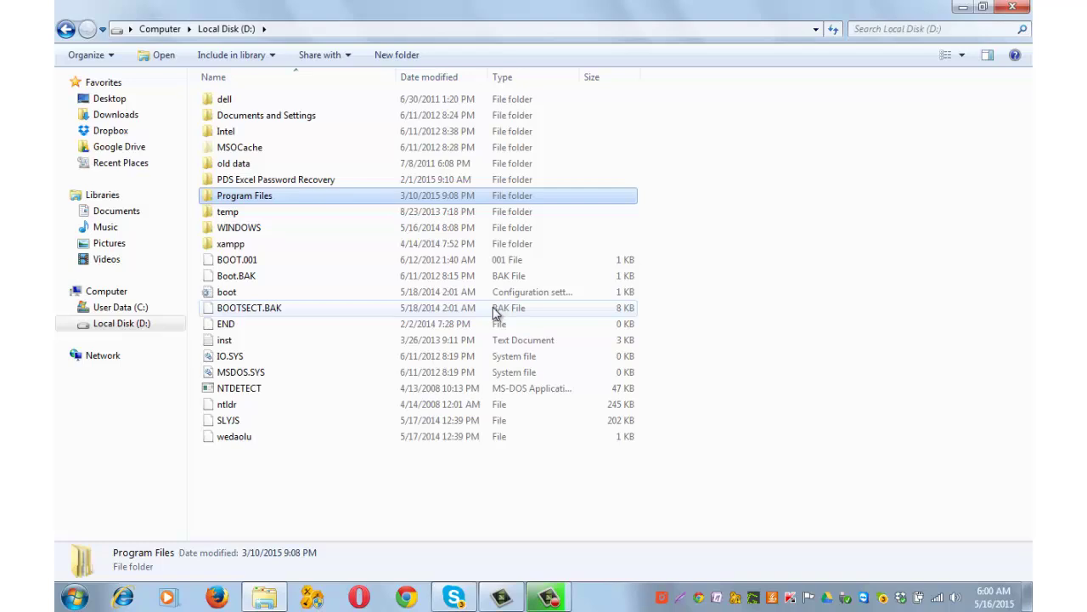
key(super+r)
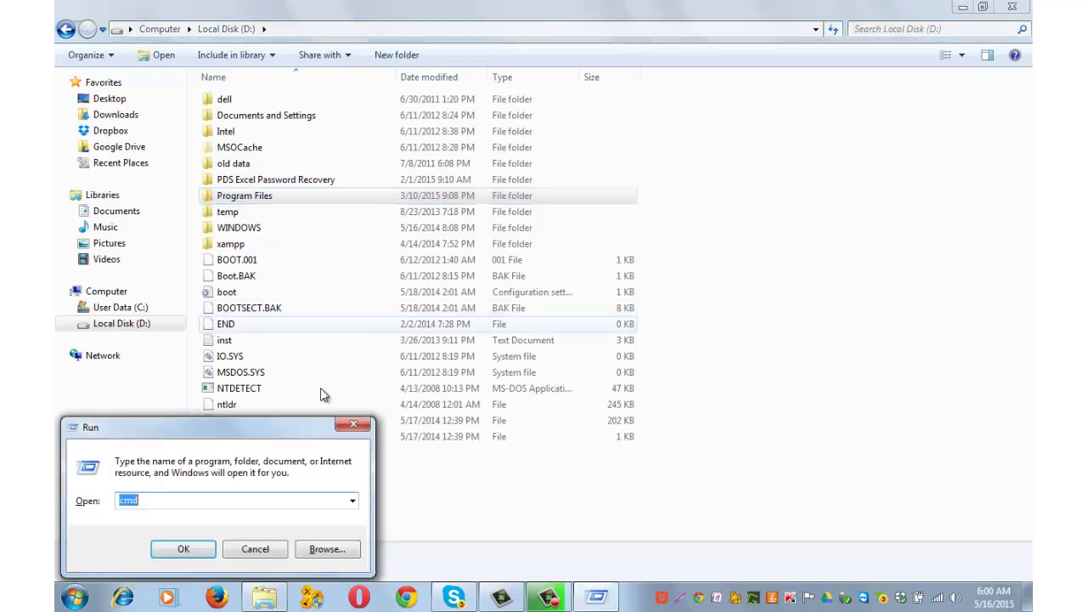
Step: Launch a Command Prompt with cmd from the Run dialog
drag(310, 427, 500, 123)
click(405, 199)
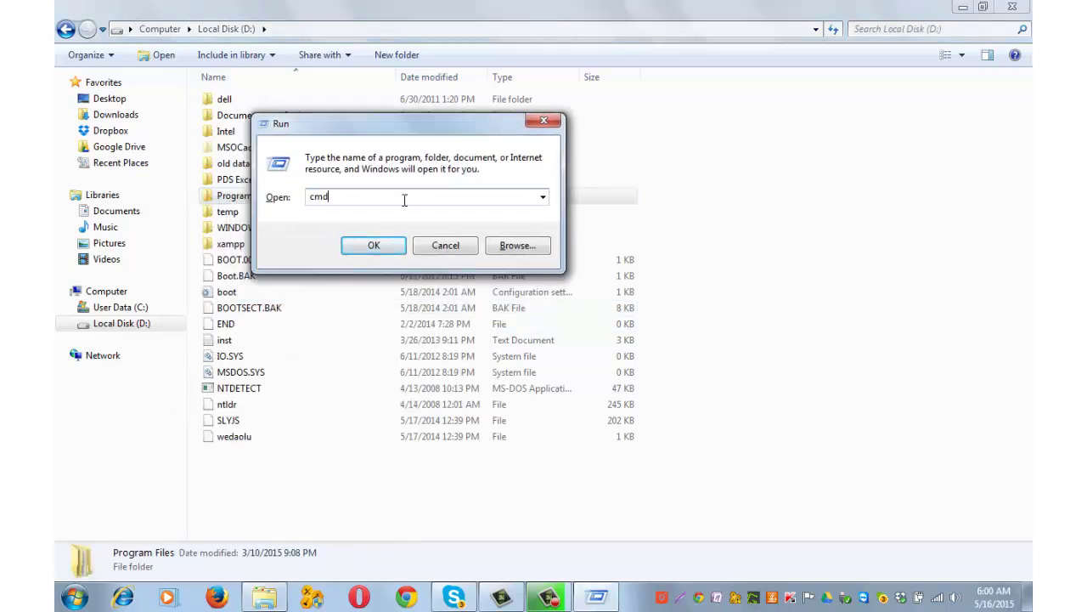
click(393, 246)
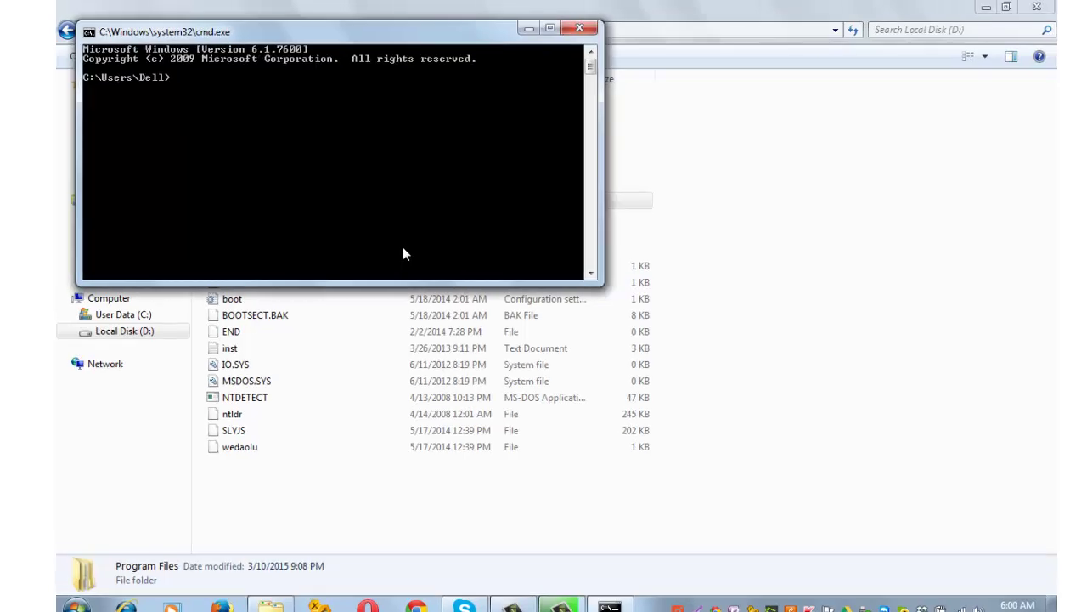
Step: On drive D:, run 'attrib test-hide-folder -s -h' to clear the folder's hidden attributes
text(D:)
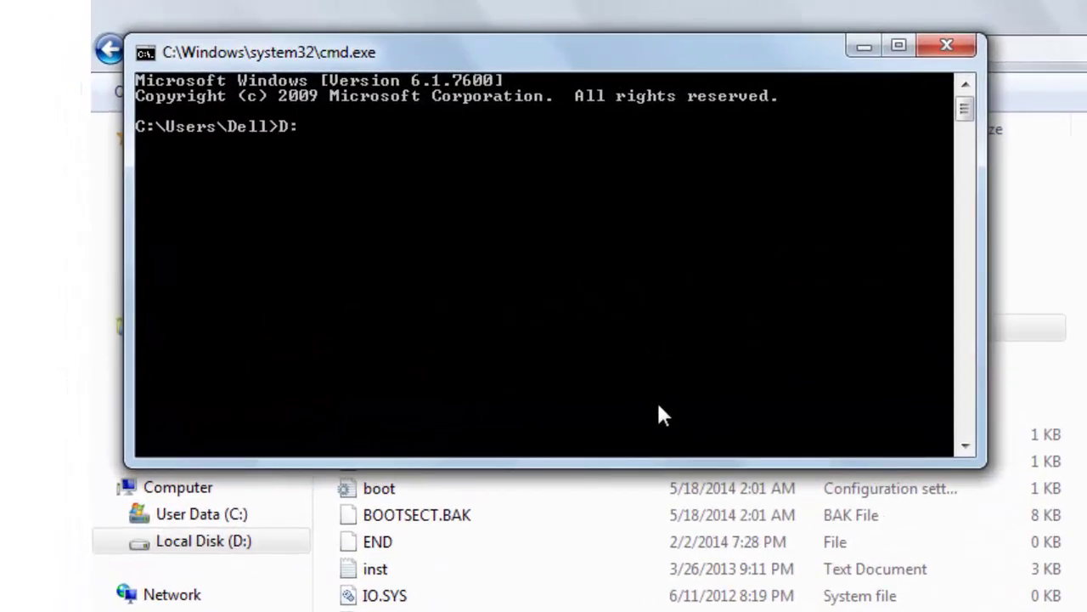
key(Return)
text(attrib )
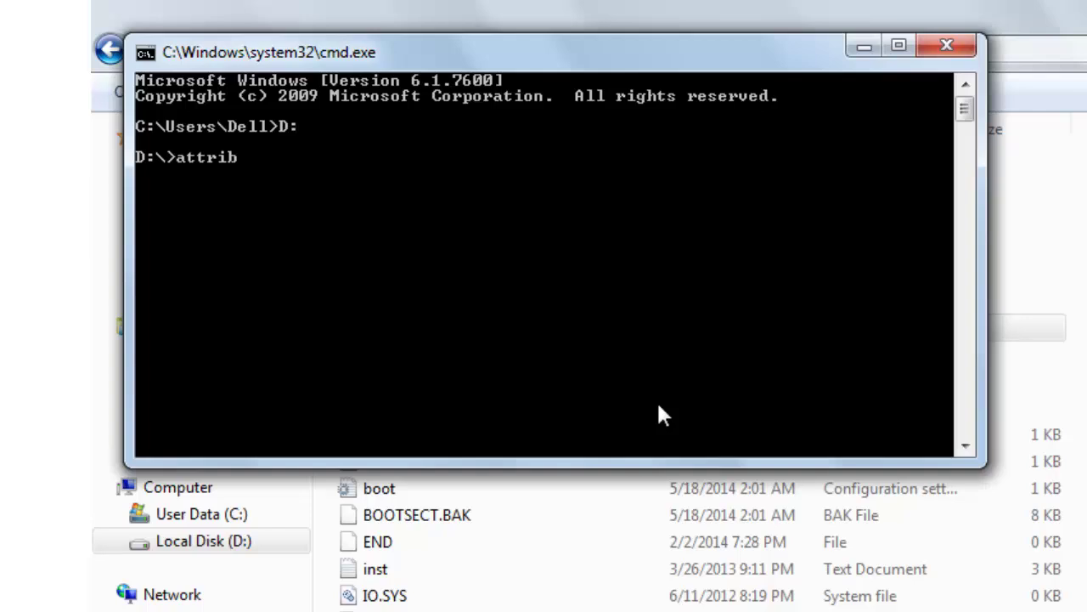
text(test-hide)
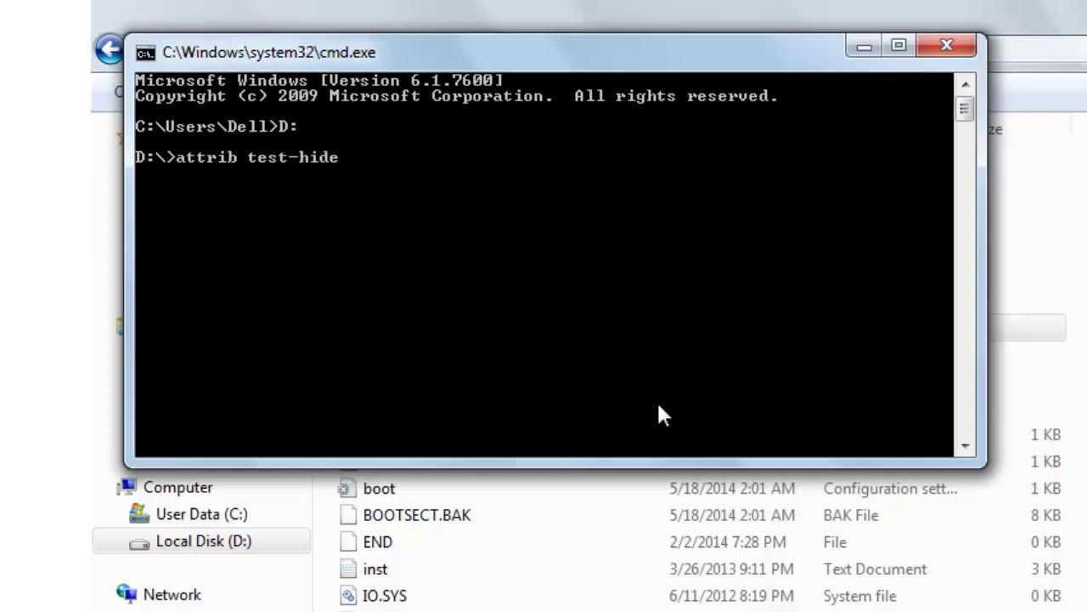
text(-folder -s -)
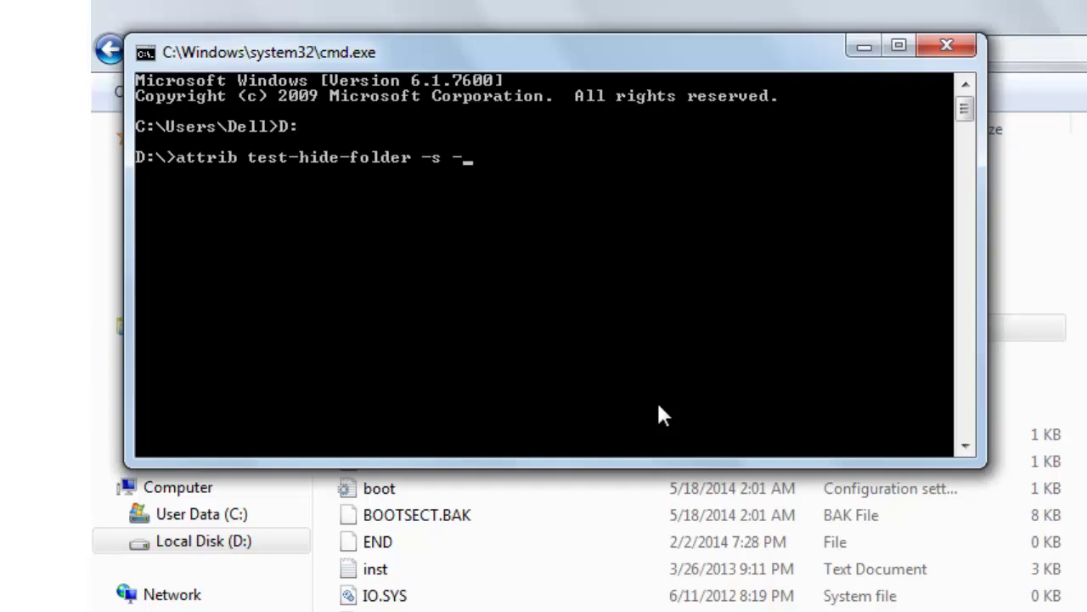
text(h)
key(Return)
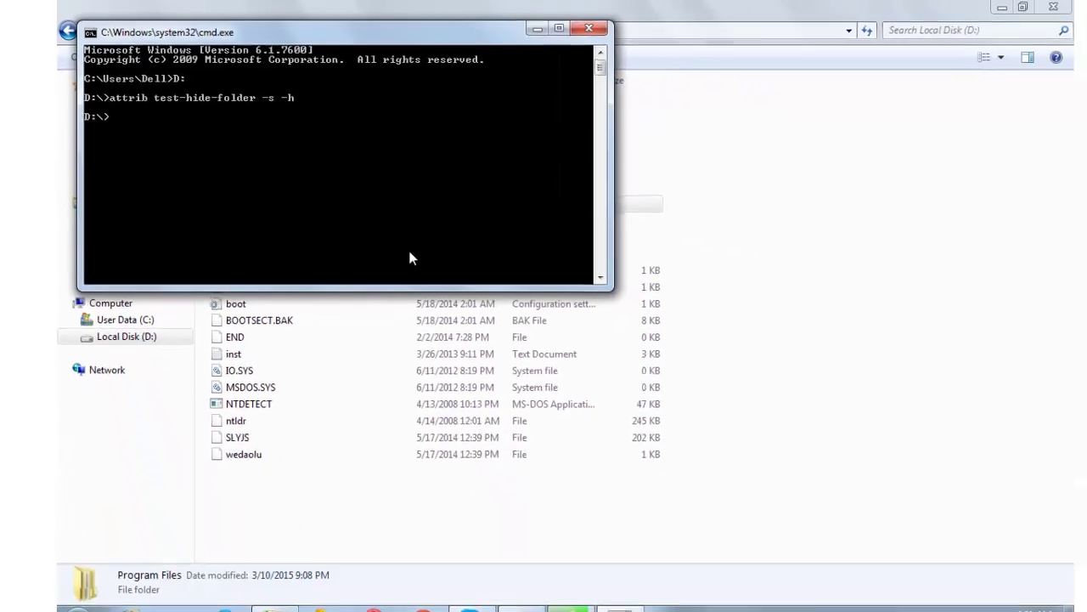
Step: Close the console, refresh the D: listing, and select the reappeared test-hide-folder
click(589, 29)
right_click(788, 212)
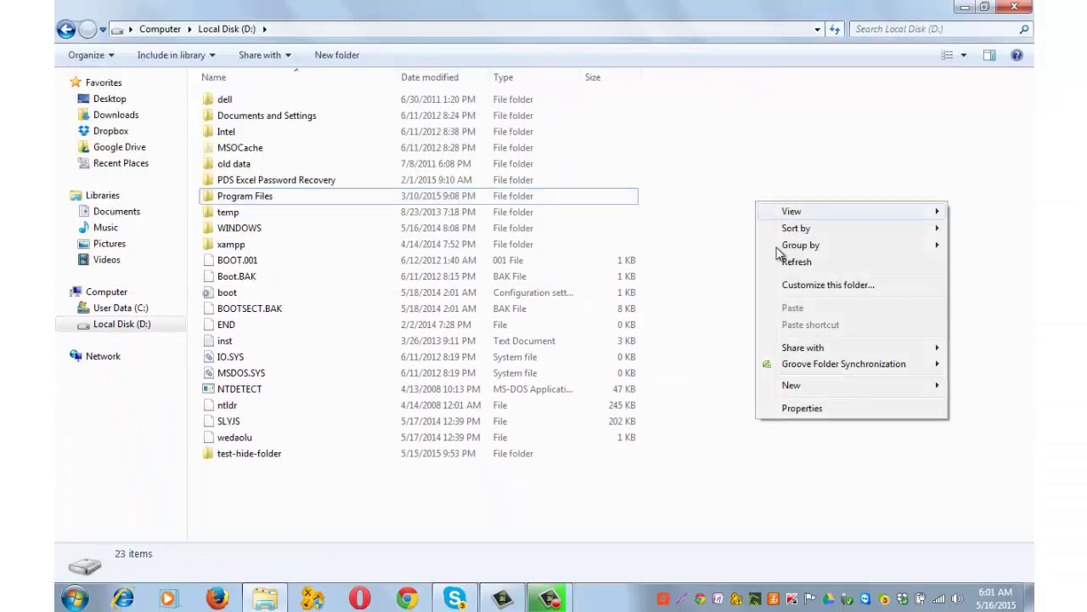
click(795, 262)
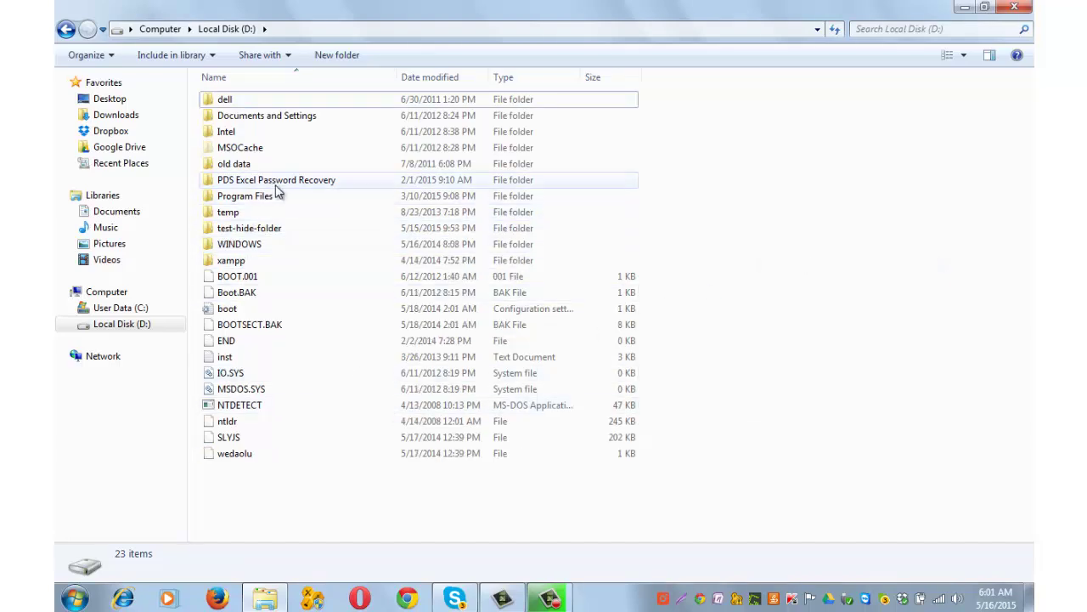
click(255, 213)
click(266, 230)
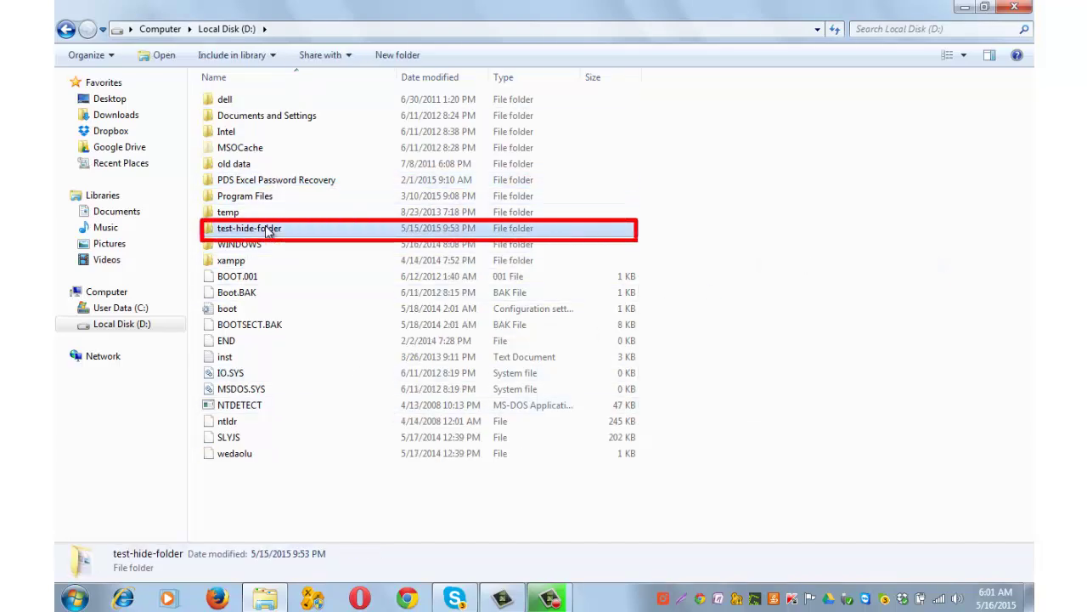